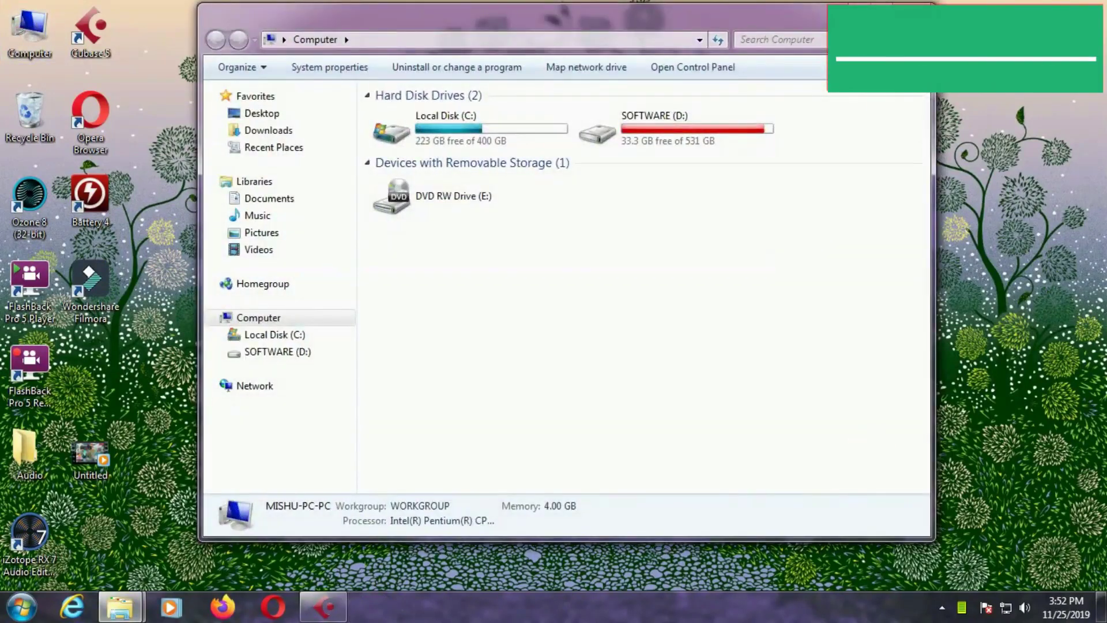
Maximize Explorer and reach the Antares Auto-Tune folder in Downloads, selecting its self-extracting archive
key("super+Up")
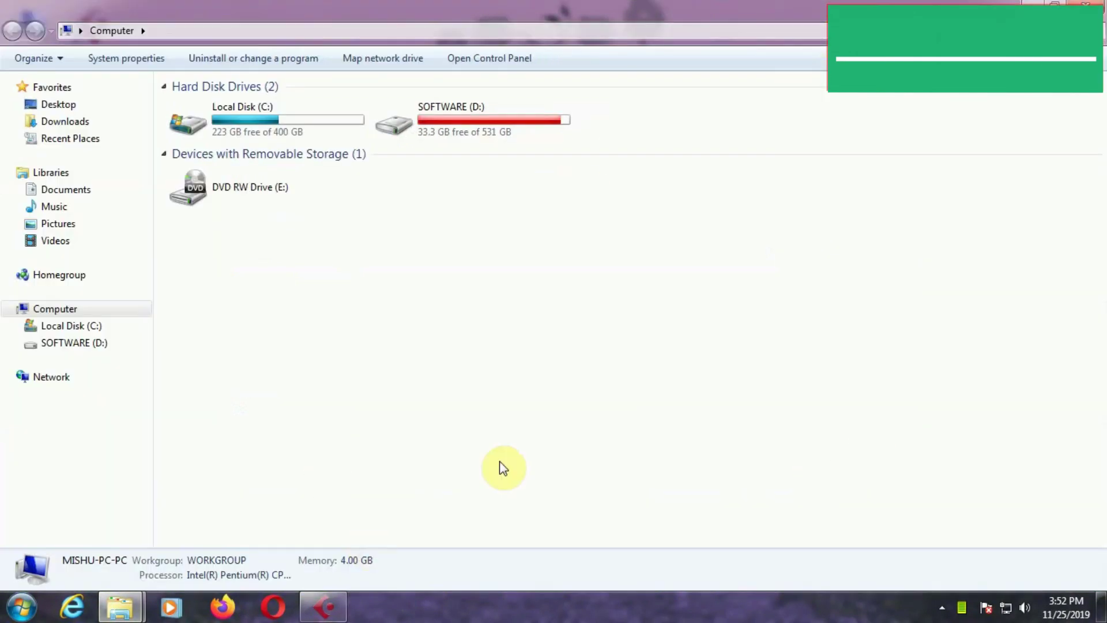
left_click(55, 123)
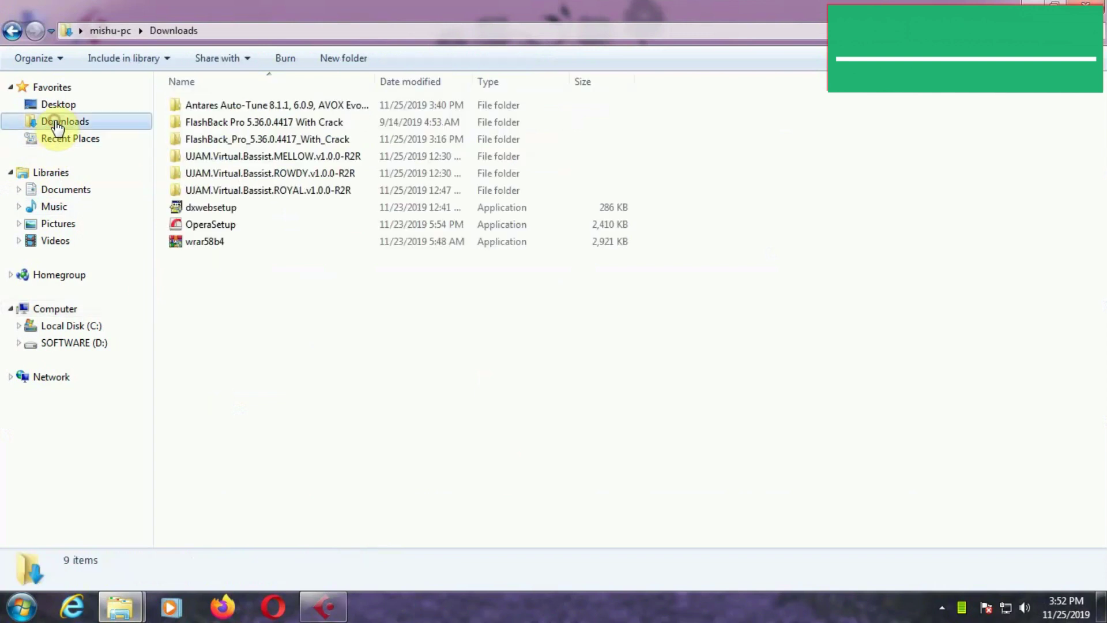
double_click(354, 110)
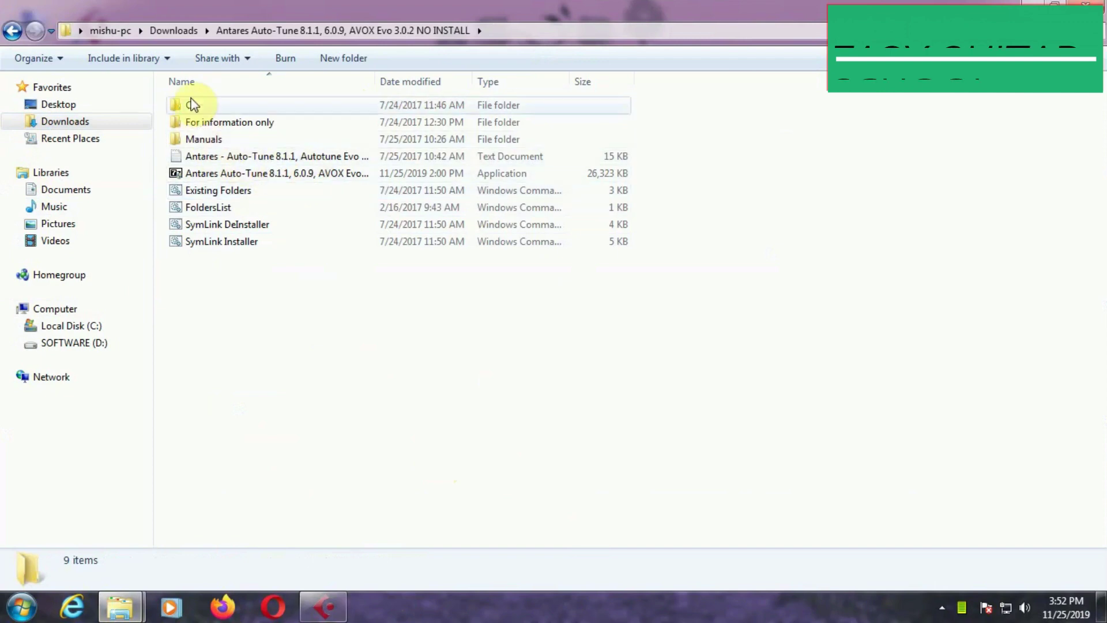
left_click(347, 172)
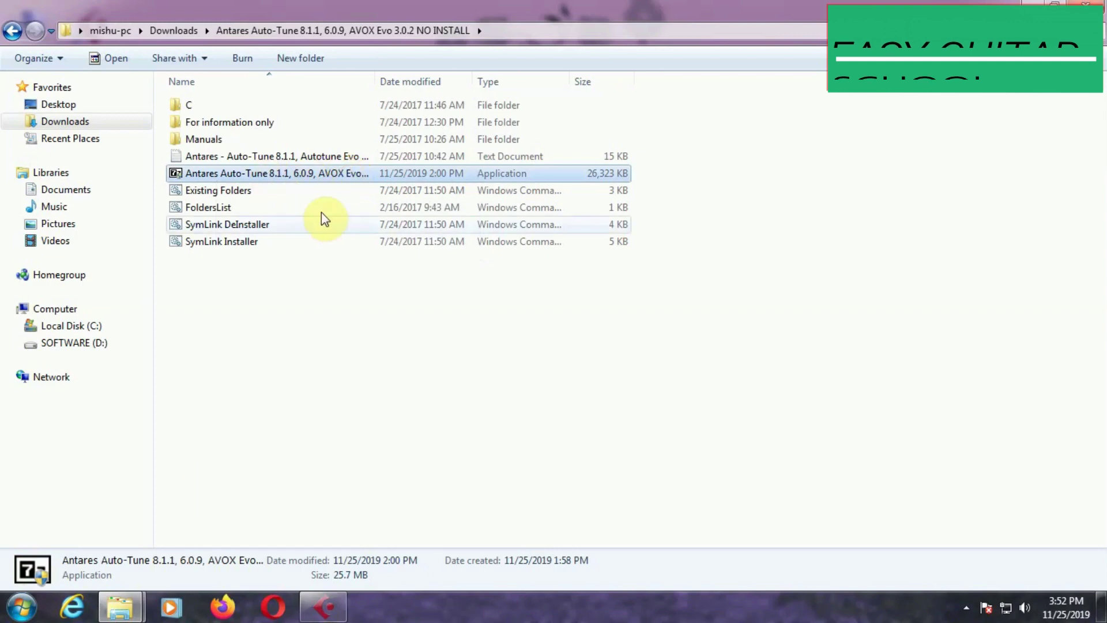
Run the Antares archive and extract it into its folder, choosing Yes to All on replacements
double_click(330, 179)
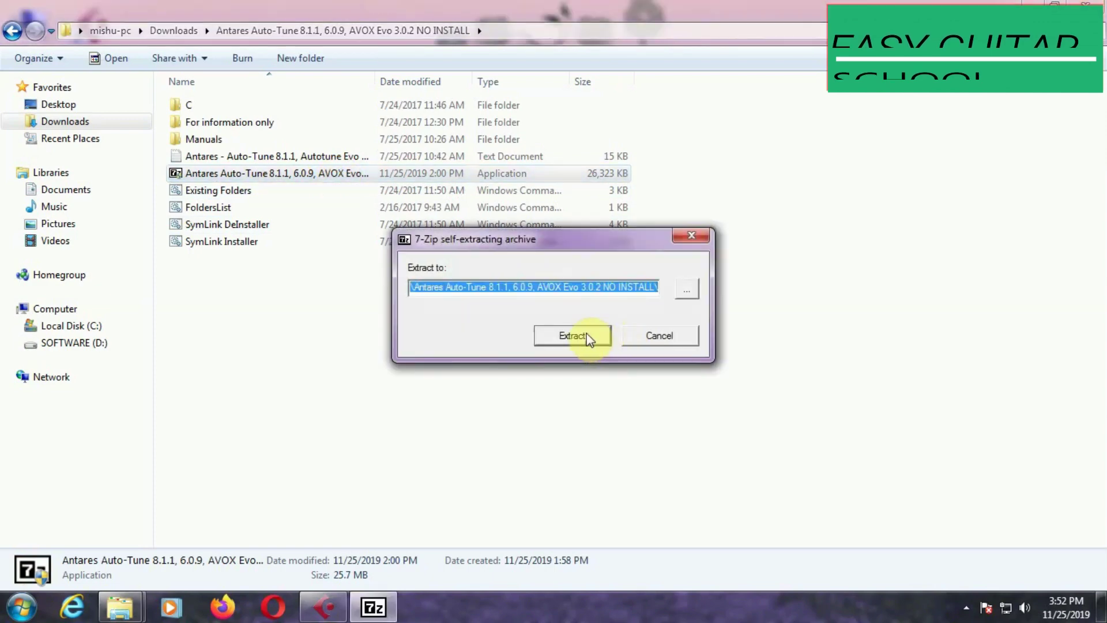
left_click(585, 335)
left_click(552, 383)
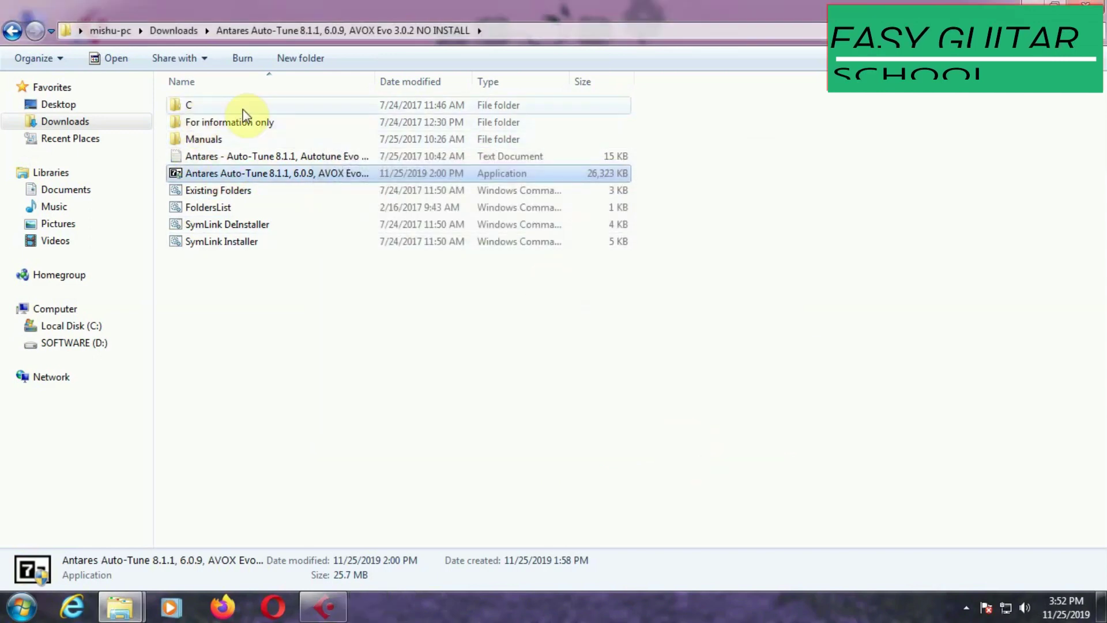
Open C > Program Files (x86) > VstPlugins > Antares x86 and select all eleven plugin dll files
double_click(241, 108)
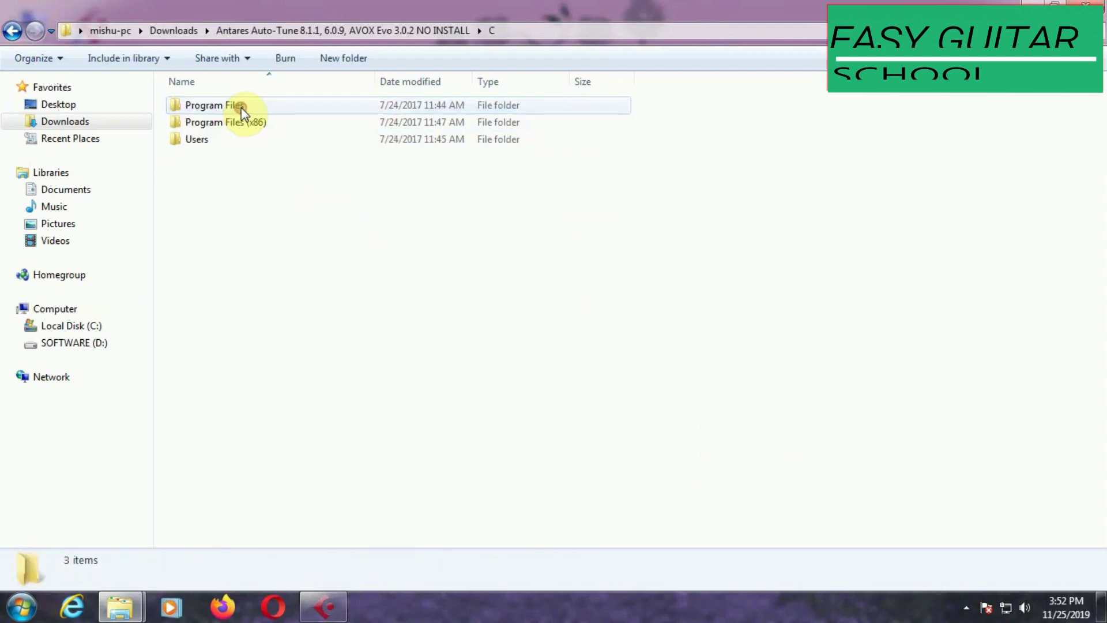
double_click(267, 122)
double_click(268, 122)
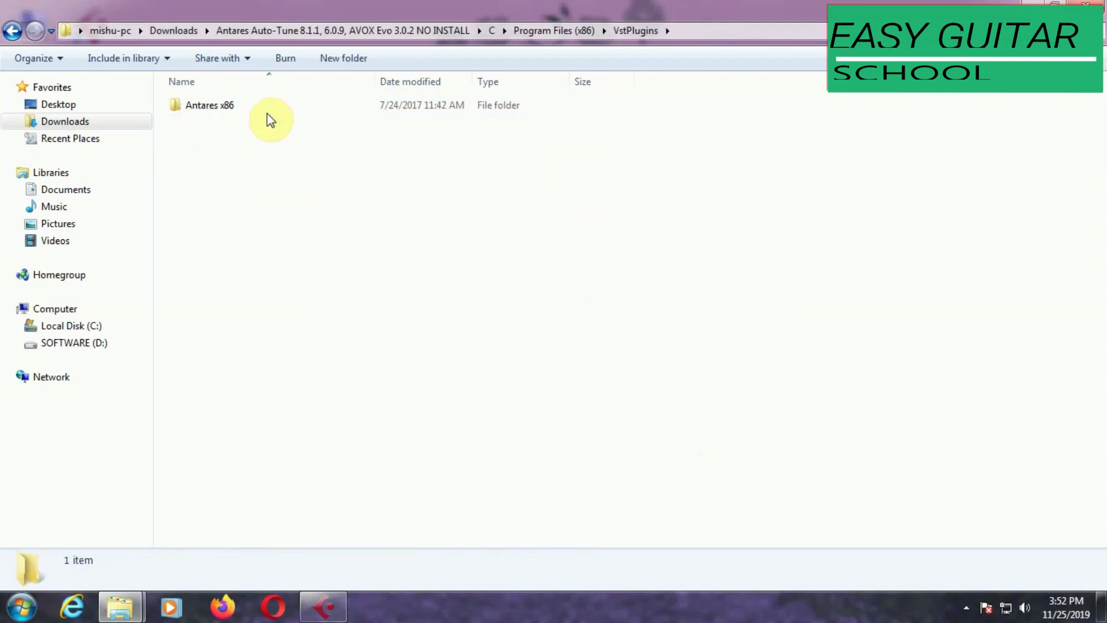
double_click(264, 105)
left_click_drag(233, 346, 256, 105)
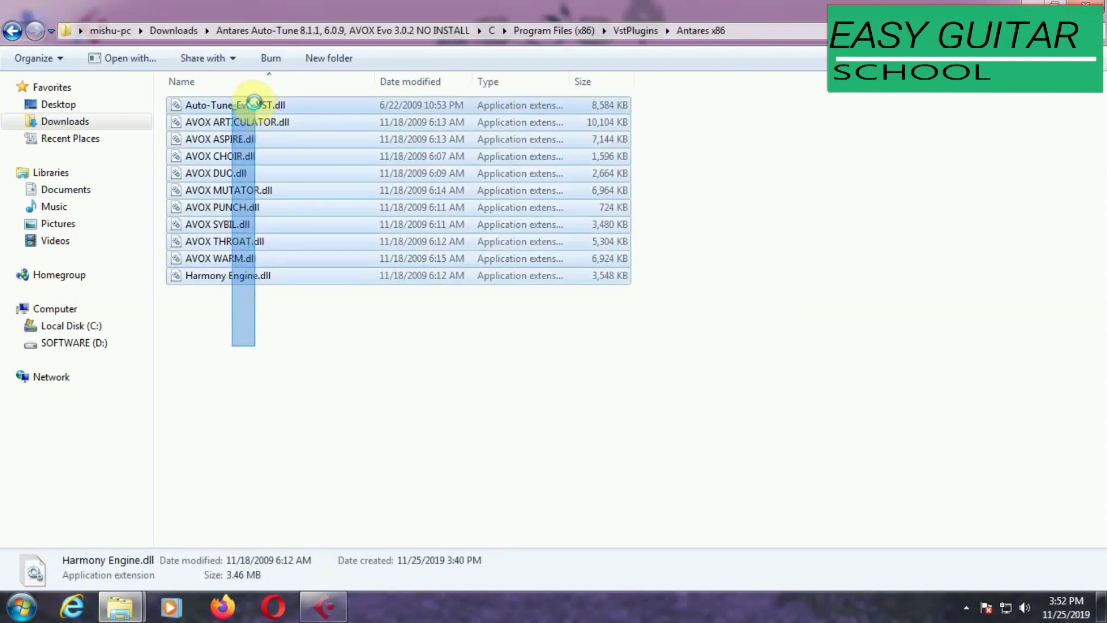
right_click(287, 173)
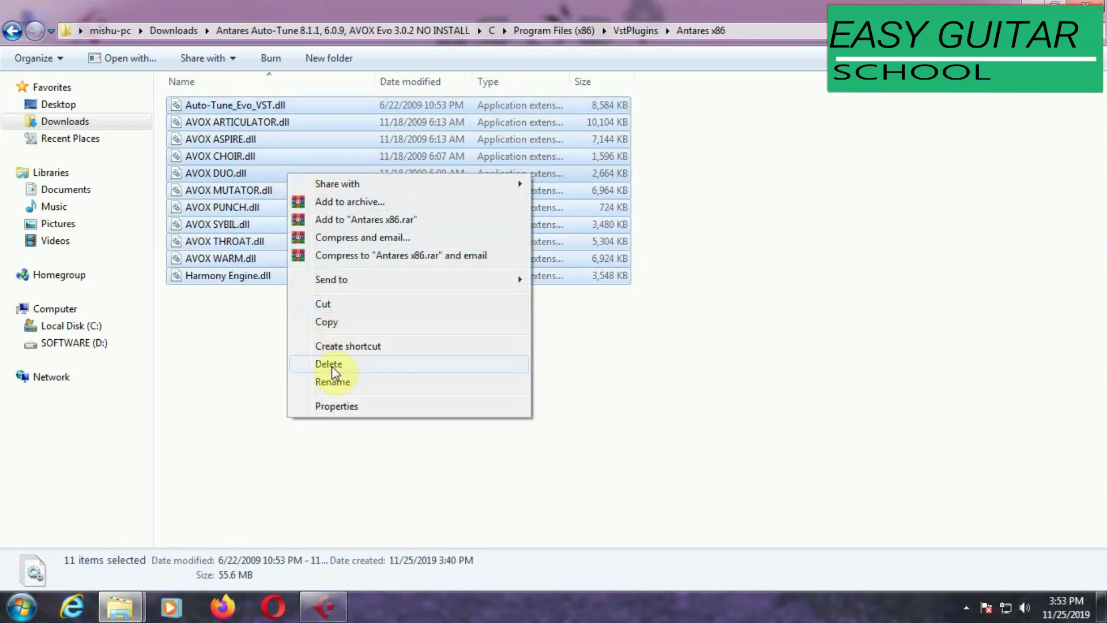
Copy the dll files and navigate to C:\Program Files\Steinberg\VSTPlugins
left_click(336, 323)
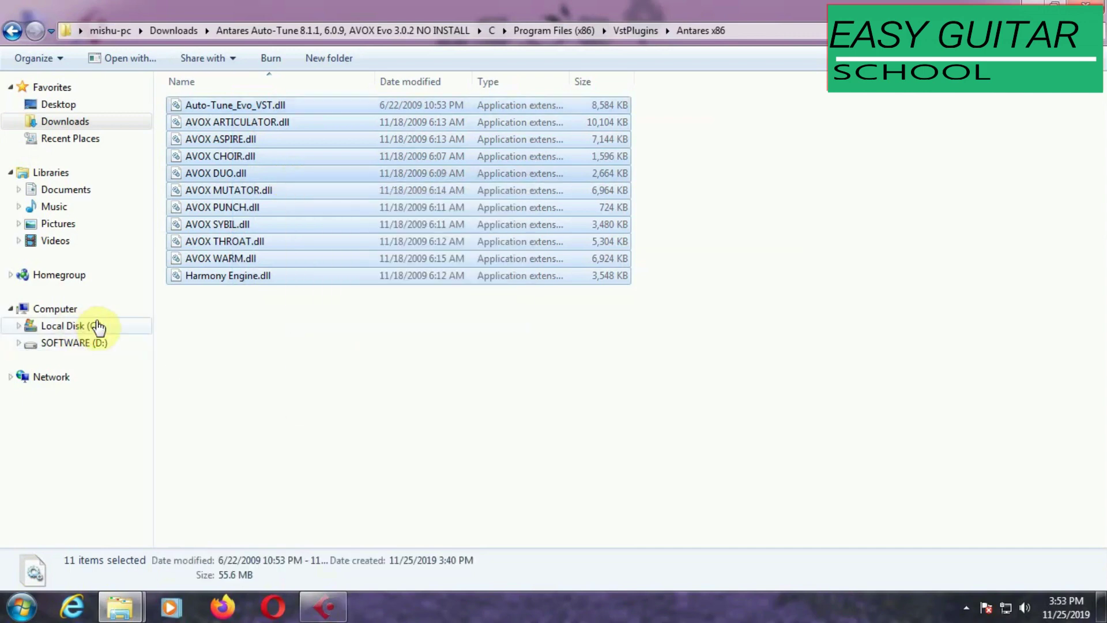
left_click(93, 325)
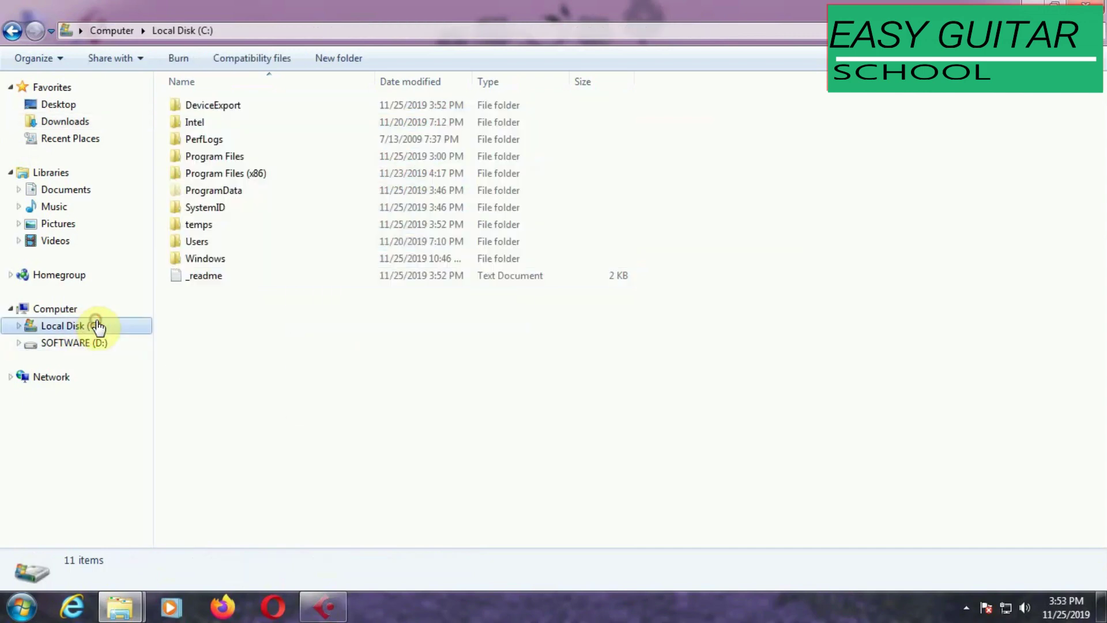
double_click(263, 162)
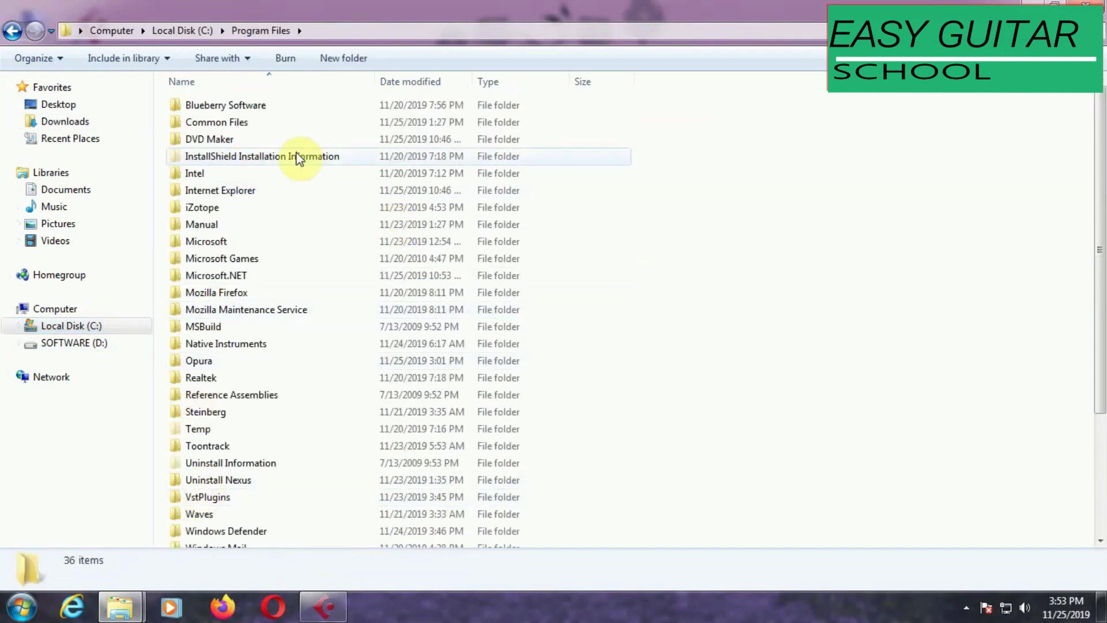
double_click(217, 409)
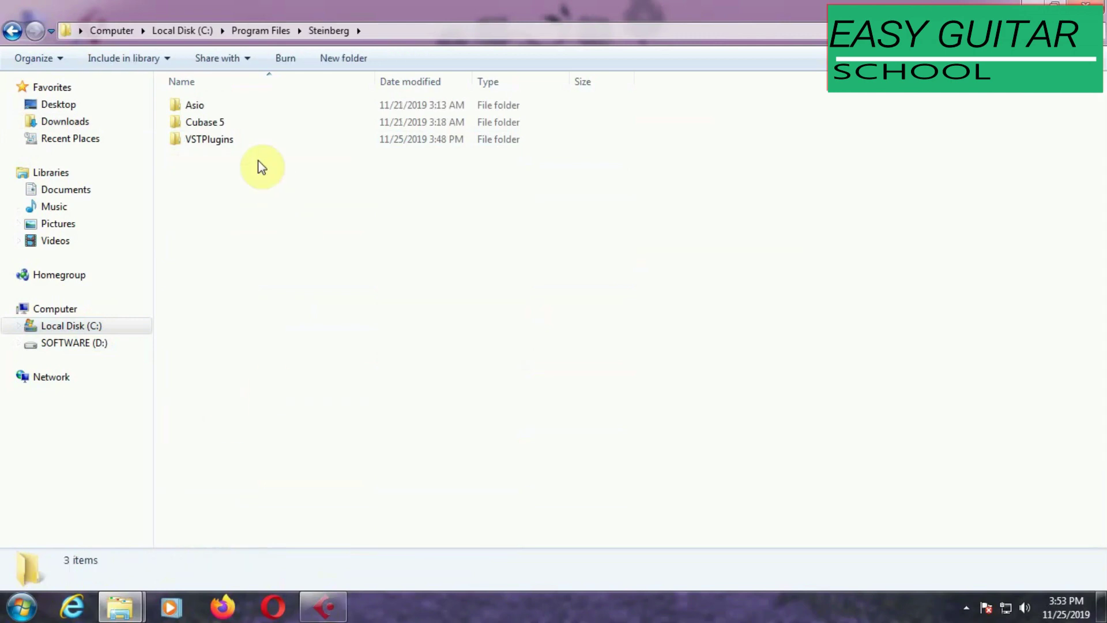
double_click(240, 139)
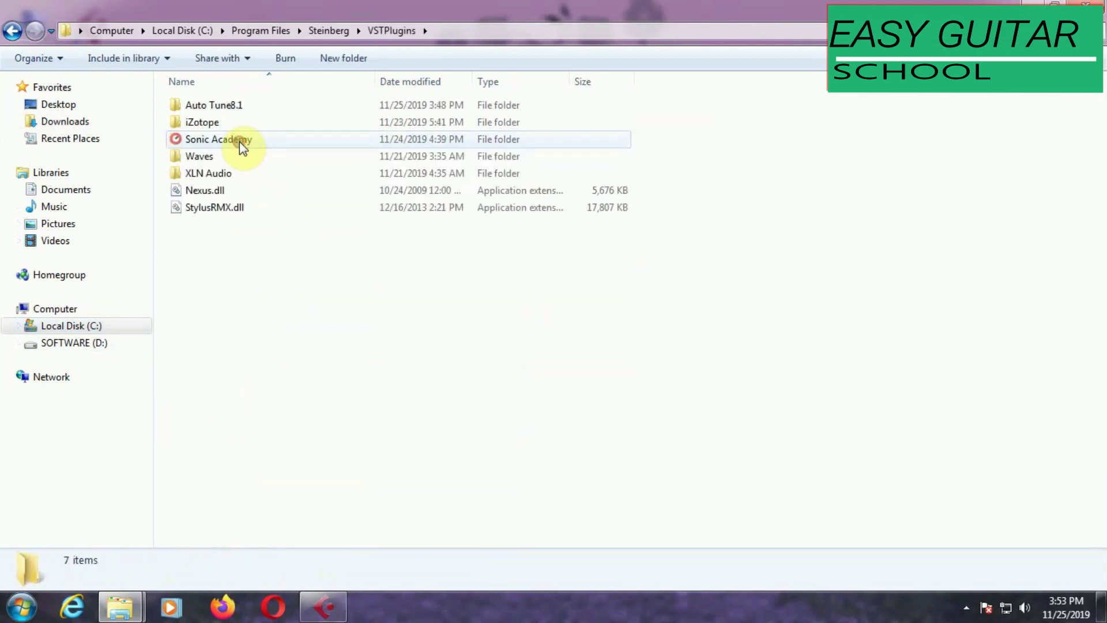
Start renaming the Auto Tune8.1 folder, then leave its name unchanged
left_click(253, 108)
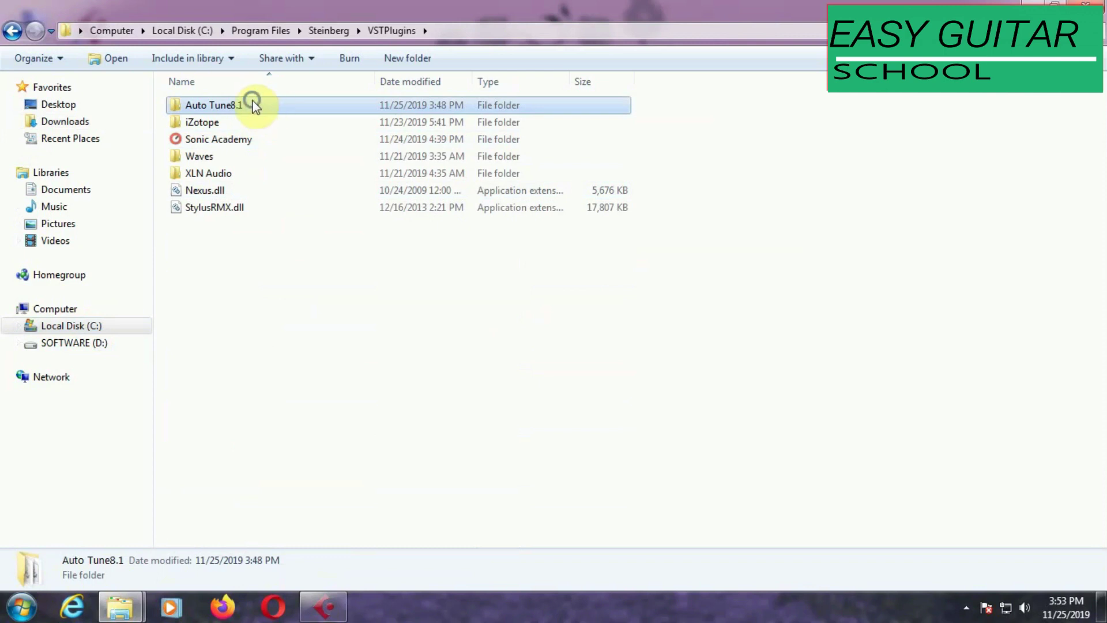
right_click(252, 104)
left_click(298, 404)
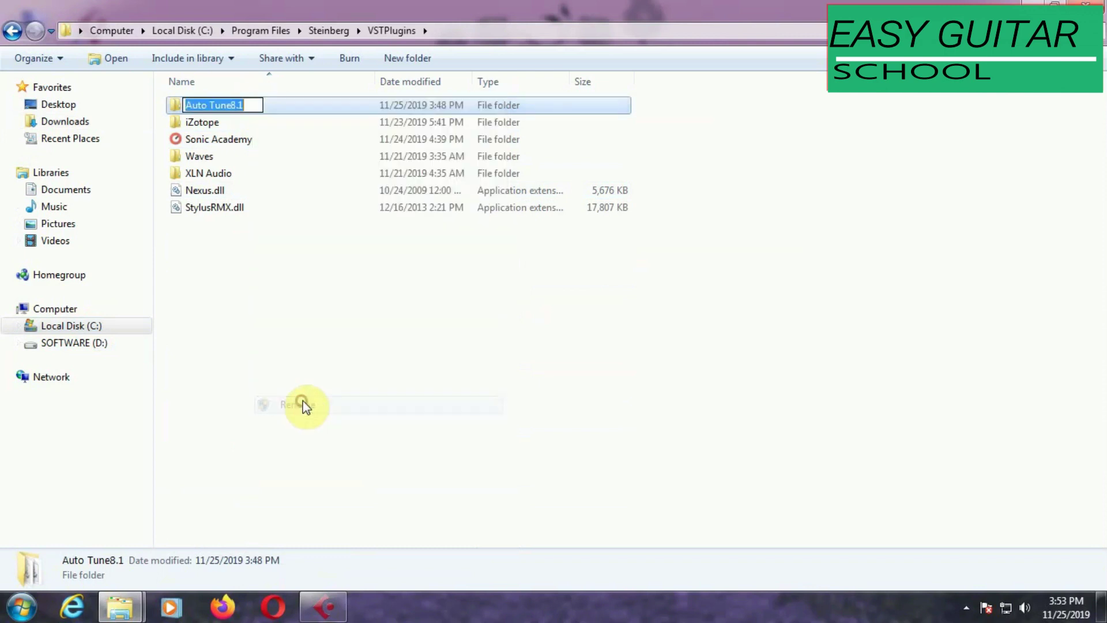
left_click(234, 104)
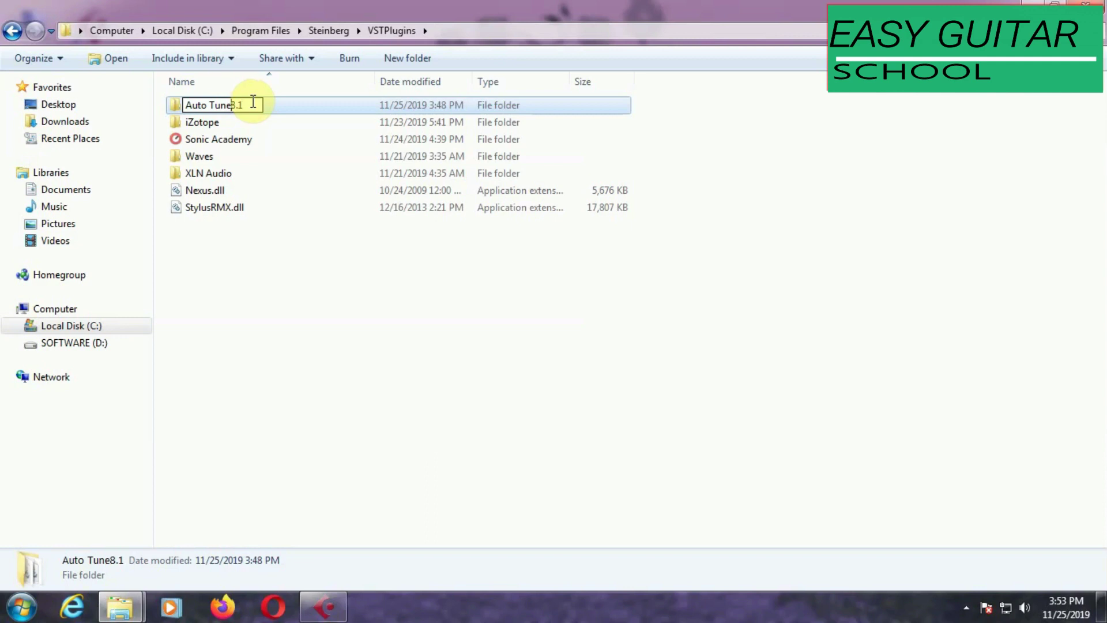
left_click(290, 104)
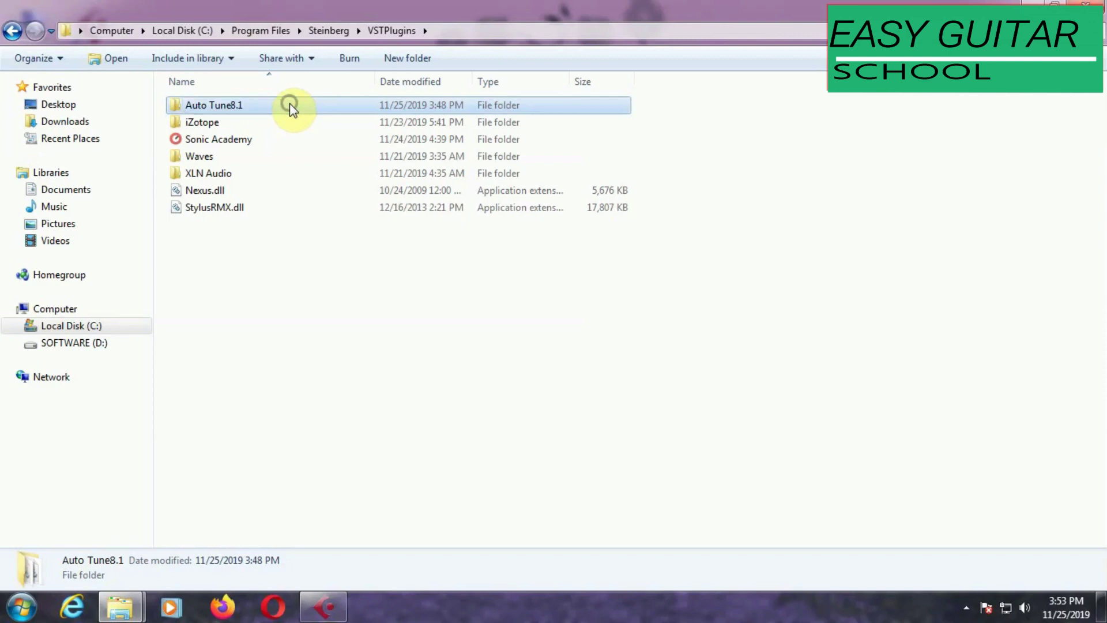
Paste the dlls into Auto Tune8.1, replacing all duplicates with administrator permission
right_click(290, 105)
left_click(352, 348)
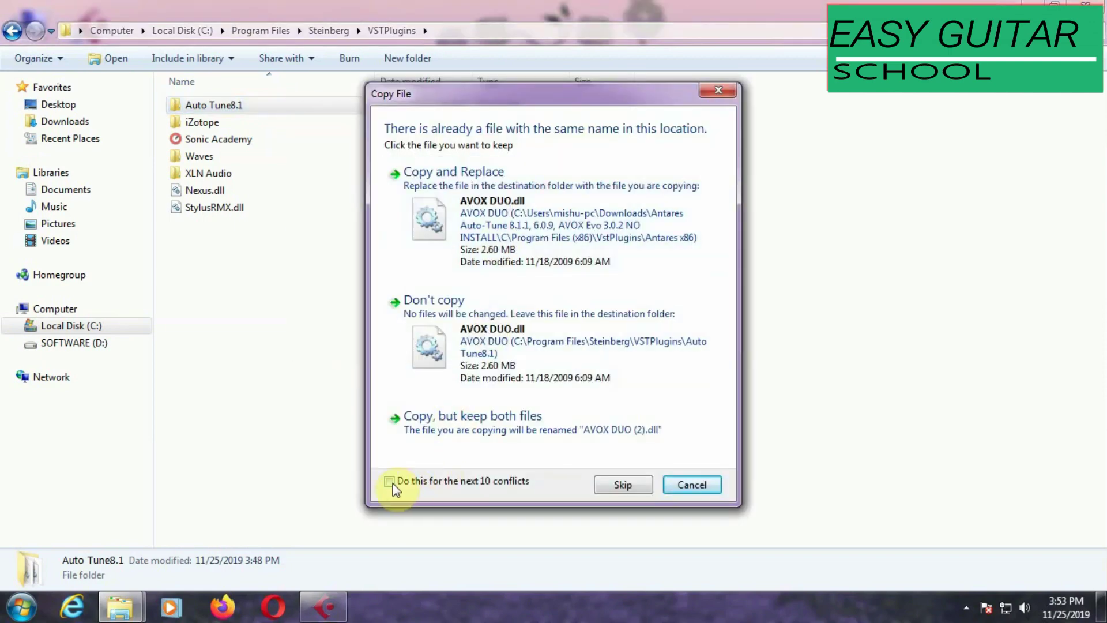
left_click(390, 483)
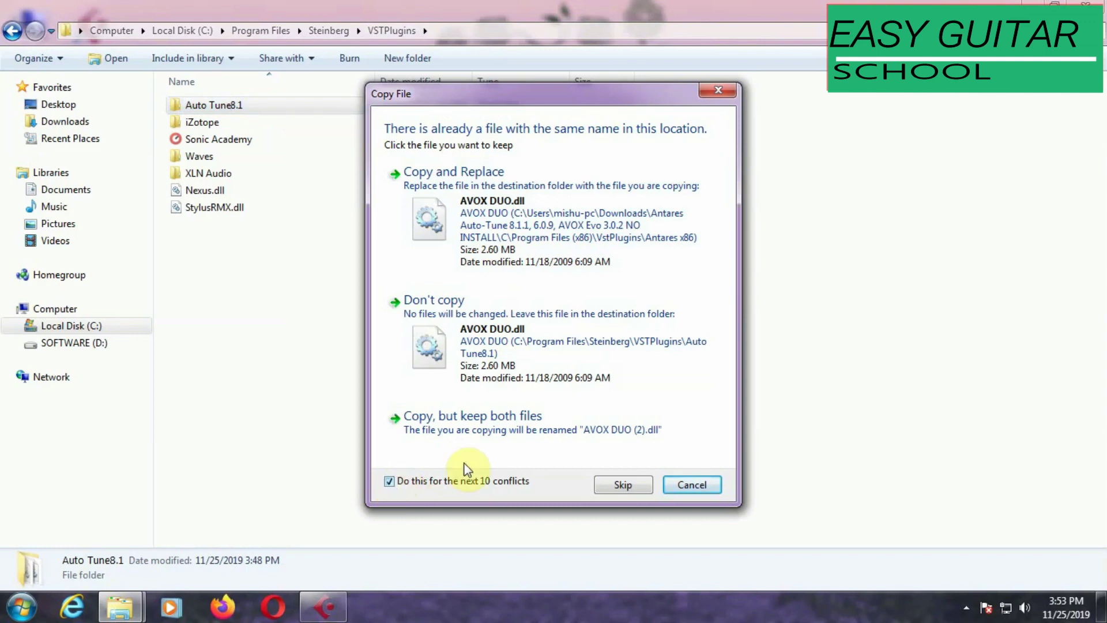
left_click(516, 222)
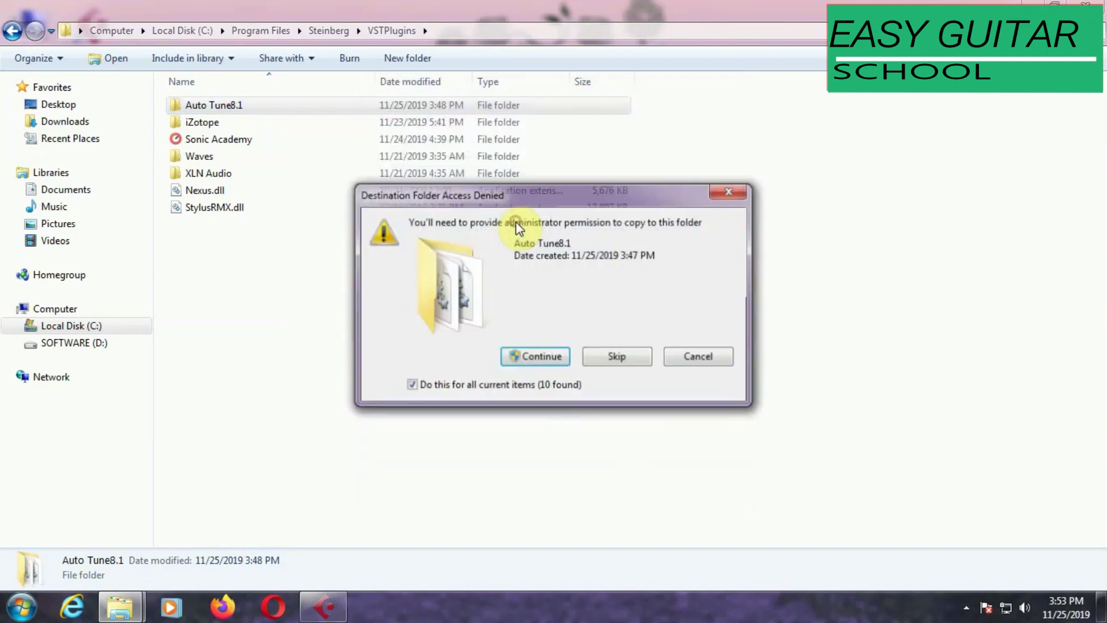
left_click(540, 355)
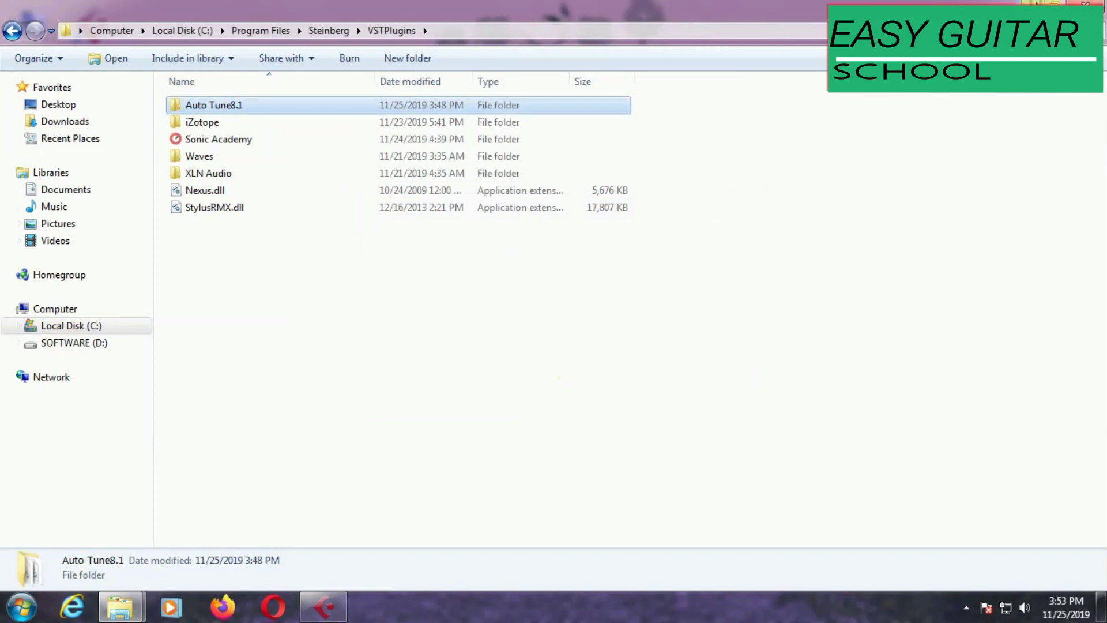
Launch Cubase 5 and open Devices > Plug-in Information to review installed VST plug-ins
left_click(325, 610)
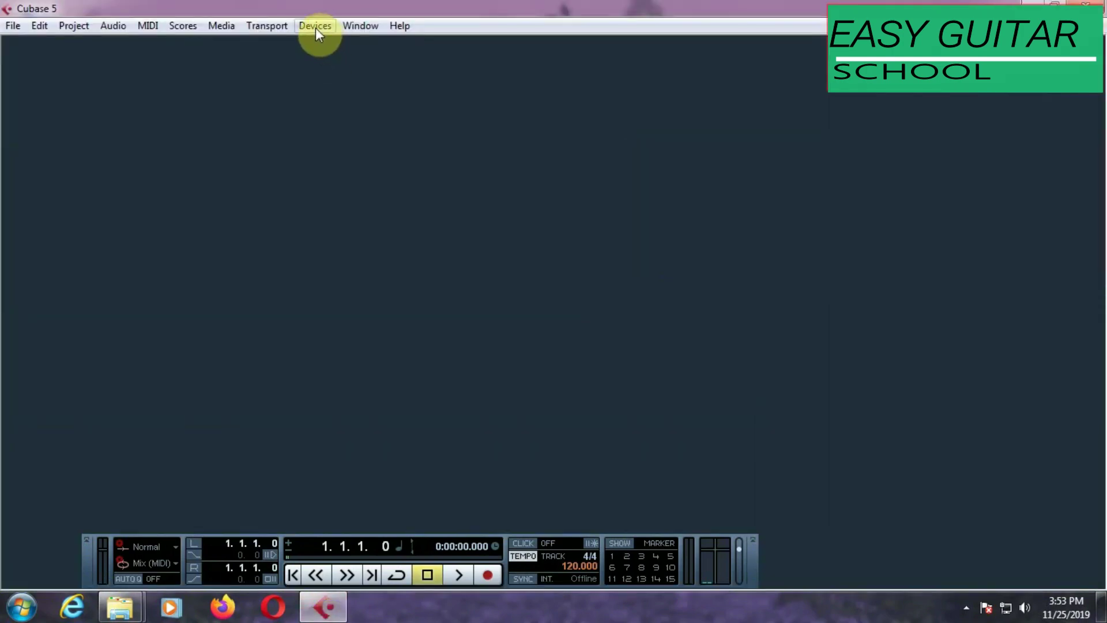
left_click(316, 27)
key("Down")
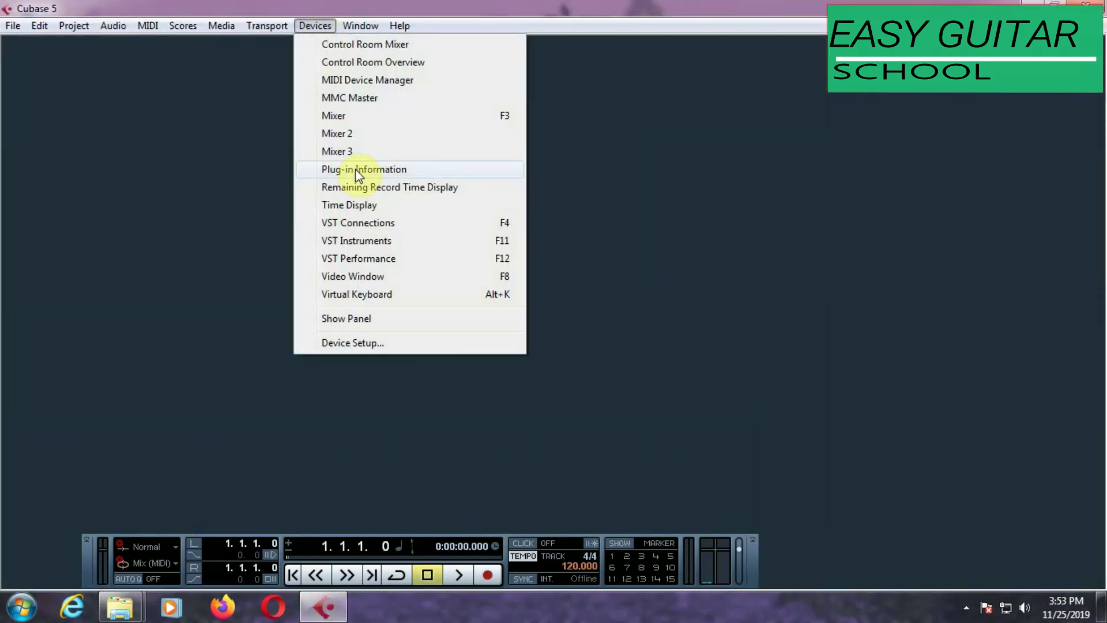
left_click(356, 169)
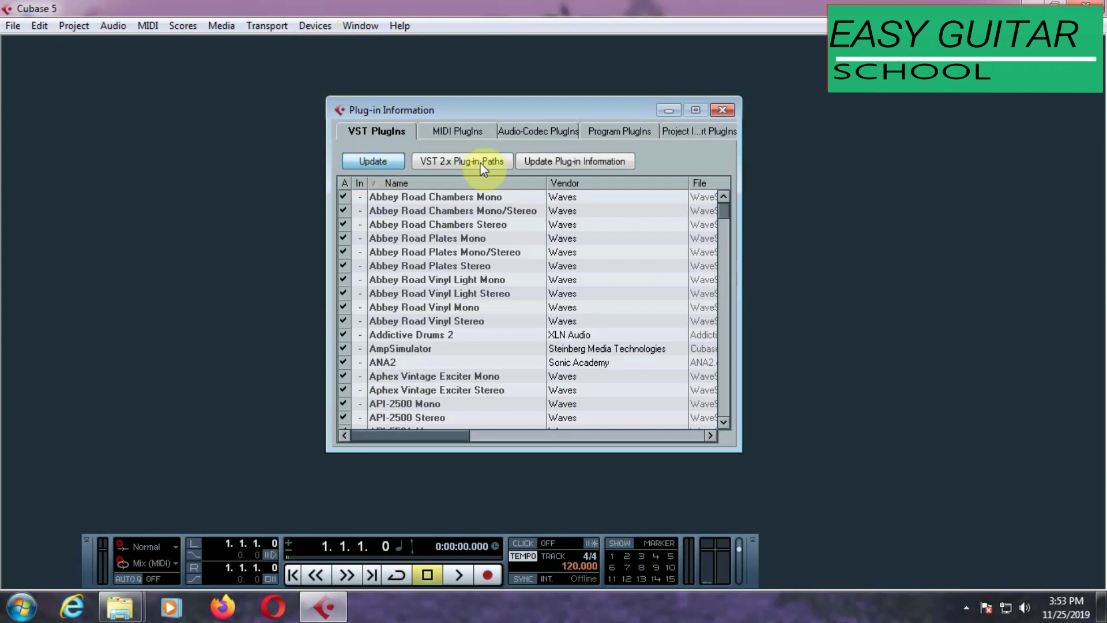
scroll(536, 162, "down", 4)
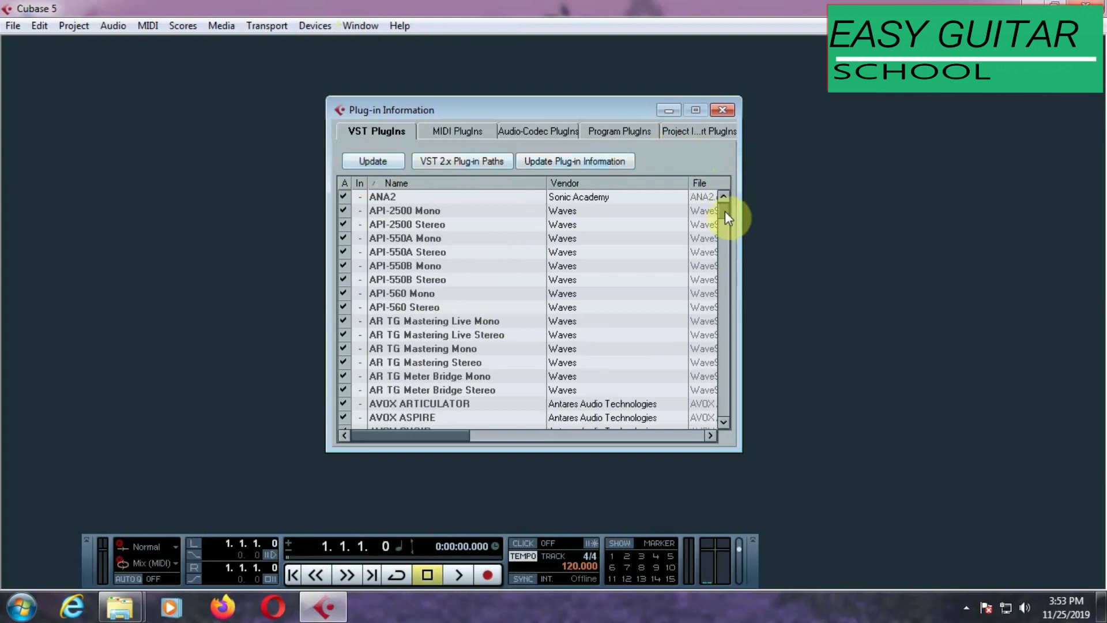
scroll(724, 212, "down", 8)
scroll(703, 277, "down", 5)
scroll(717, 304, "down", 5)
scroll(700, 337, "down", 5)
scroll(660, 299, "down", 4)
scroll(648, 278, "down", 5)
scroll(648, 279, "down", 5)
scroll(648, 282, "down", 5)
scroll(643, 286, "down", 5)
scroll(643, 281, "down", 5)
scroll(643, 281, "down", 5)
scroll(643, 280, "down", 5)
scroll(643, 282, "down", 5)
scroll(643, 286, "down", 5)
scroll(642, 286, "down", 5)
scroll(643, 286, "down", 5)
scroll(642, 286, "down", 5)
scroll(643, 286, "down", 5)
scroll(643, 287, "down", 5)
scroll(643, 286, "down", 5)
scroll(643, 286, "down", 5)
scroll(643, 287, "down", 5)
scroll(642, 287, "down", 5)
scroll(642, 286, "down", 5)
scroll(642, 287, "down", 5)
scroll(643, 286, "down", 5)
scroll(643, 287, "down", 5)
scroll(642, 287, "down", 5)
scroll(643, 286, "down", 5)
scroll(643, 286, "down", 6)
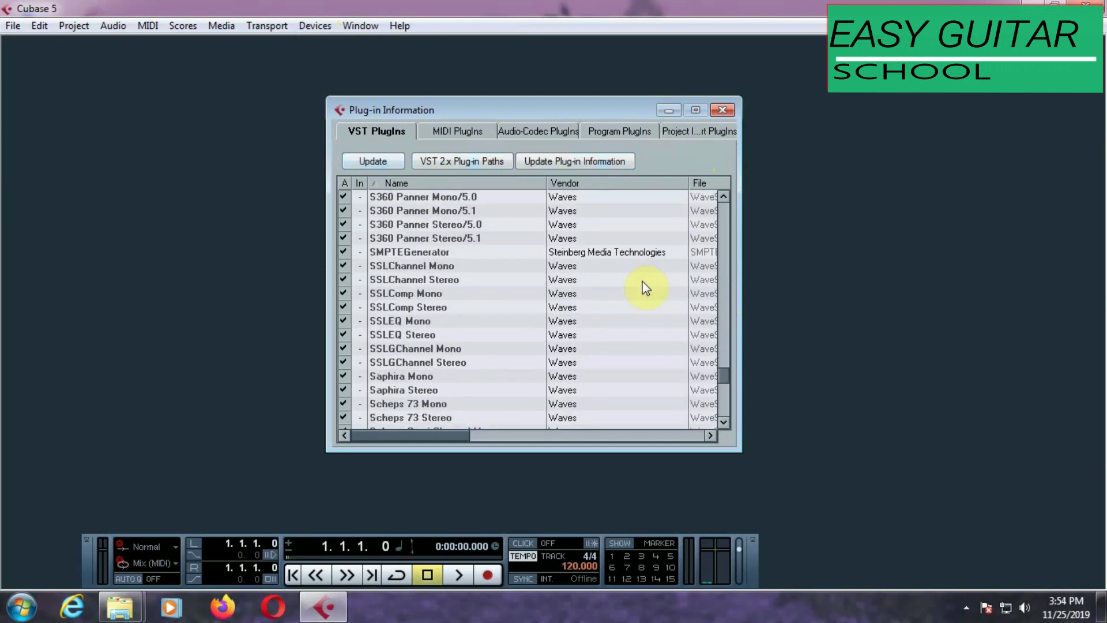
scroll(643, 287, "down", 5)
scroll(643, 287, "down", 5)
scroll(643, 286, "down", 3)
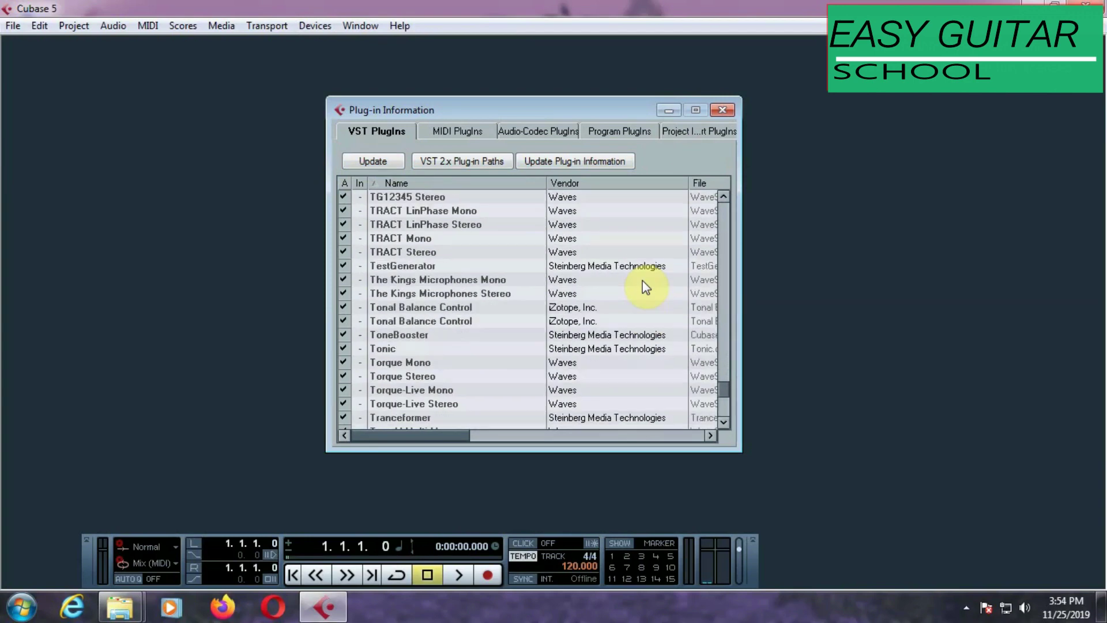
scroll(643, 286, "down", 3)
scroll(643, 281, "down", 6)
scroll(642, 280, "down", 6)
scroll(643, 280, "down", 6)
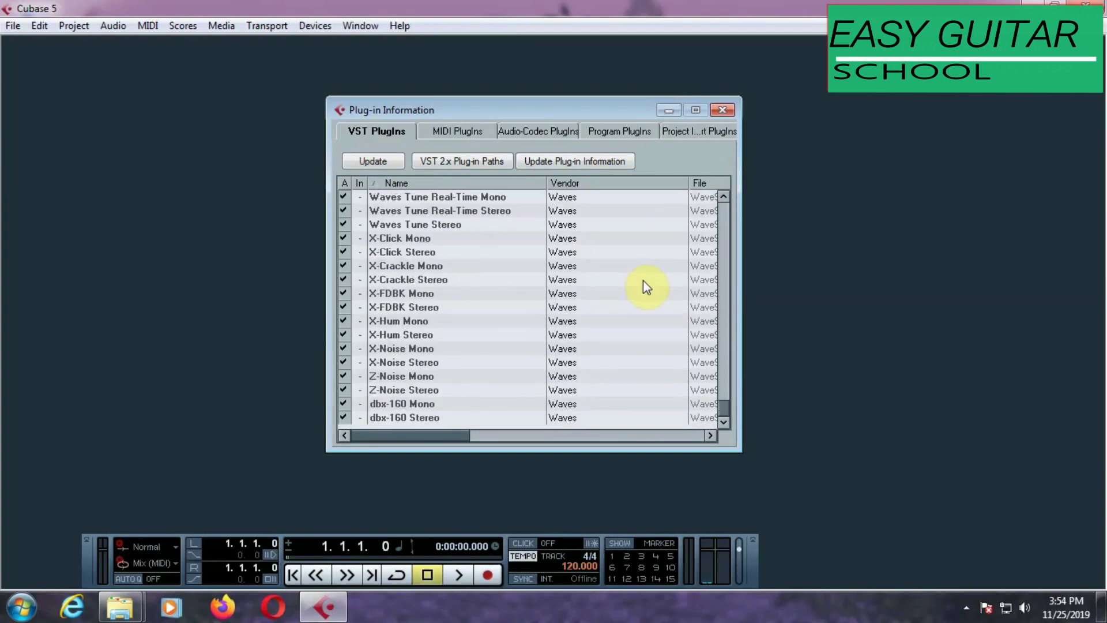
scroll(520, 234, "up", 4)
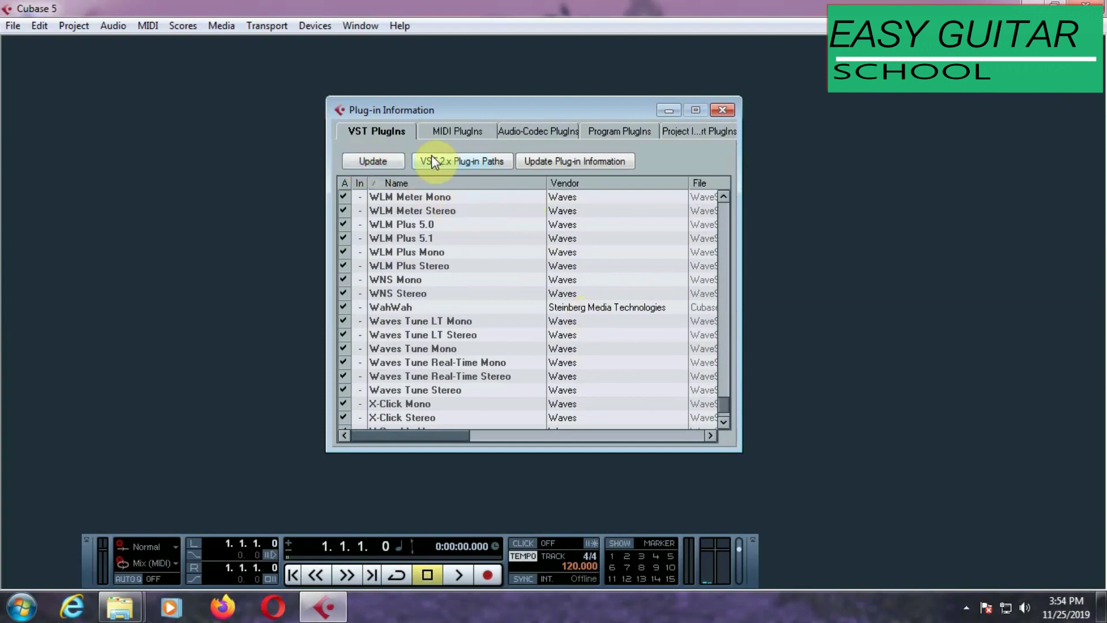
Create a new Empty project with the default project folder
left_click(724, 110)
left_click(13, 25)
left_click(34, 39)
left_click(574, 444)
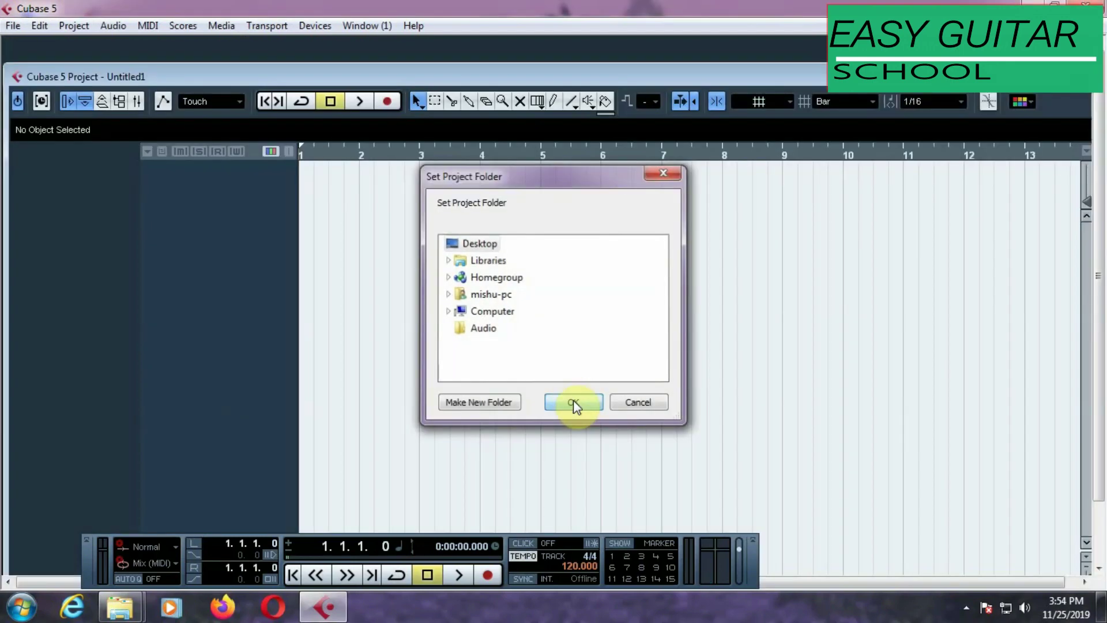
left_click(574, 400)
Add a mono Audio 01 track and bring up its first insert slot's effect list
right_click(209, 213)
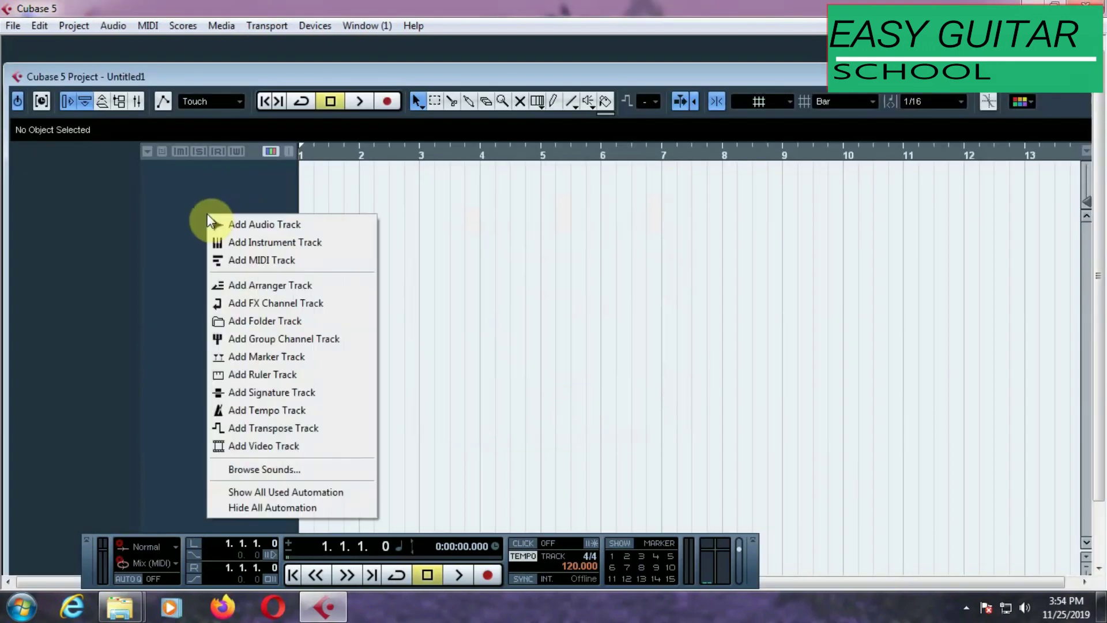
left_click(237, 225)
left_click(582, 374)
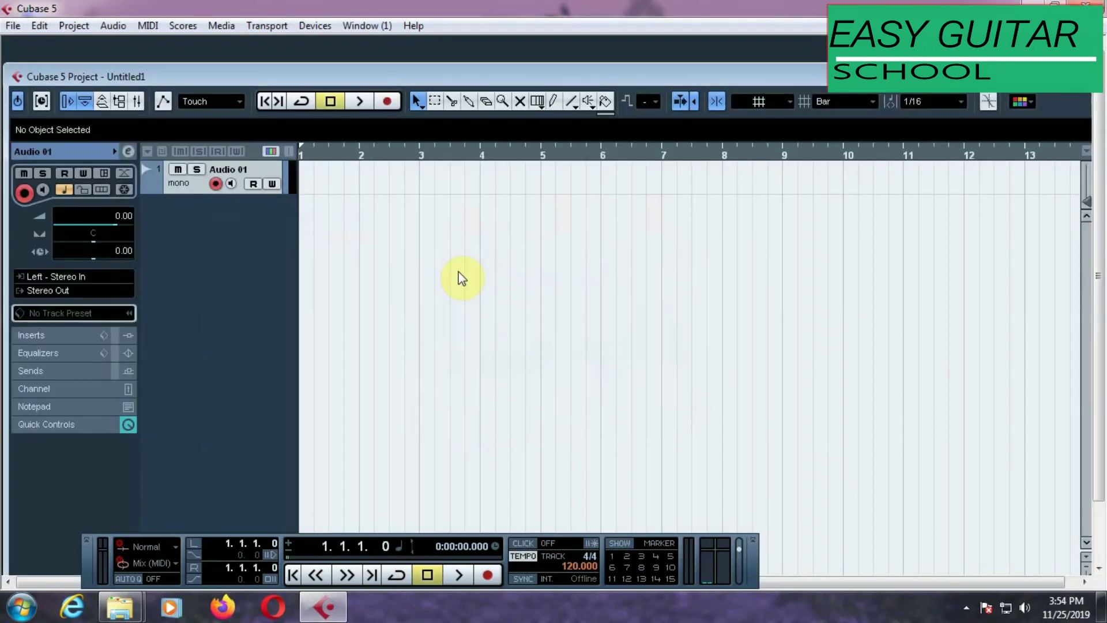
left_click(1070, 76)
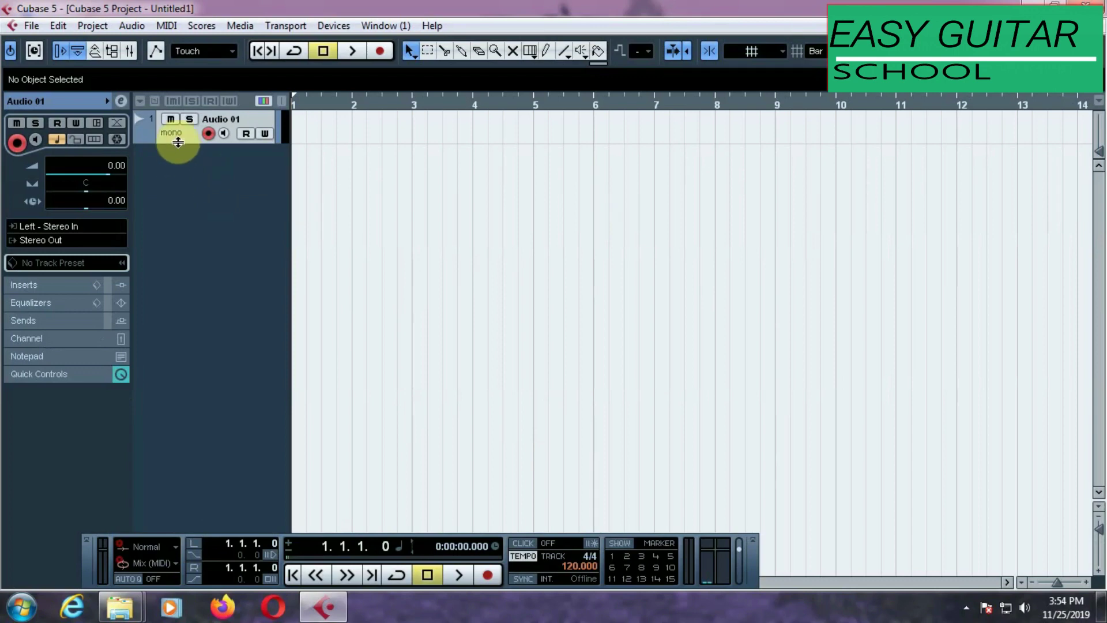
left_click_drag(178, 140, 185, 158)
left_click(207, 147)
left_click(253, 163)
mouse_move(246, 132)
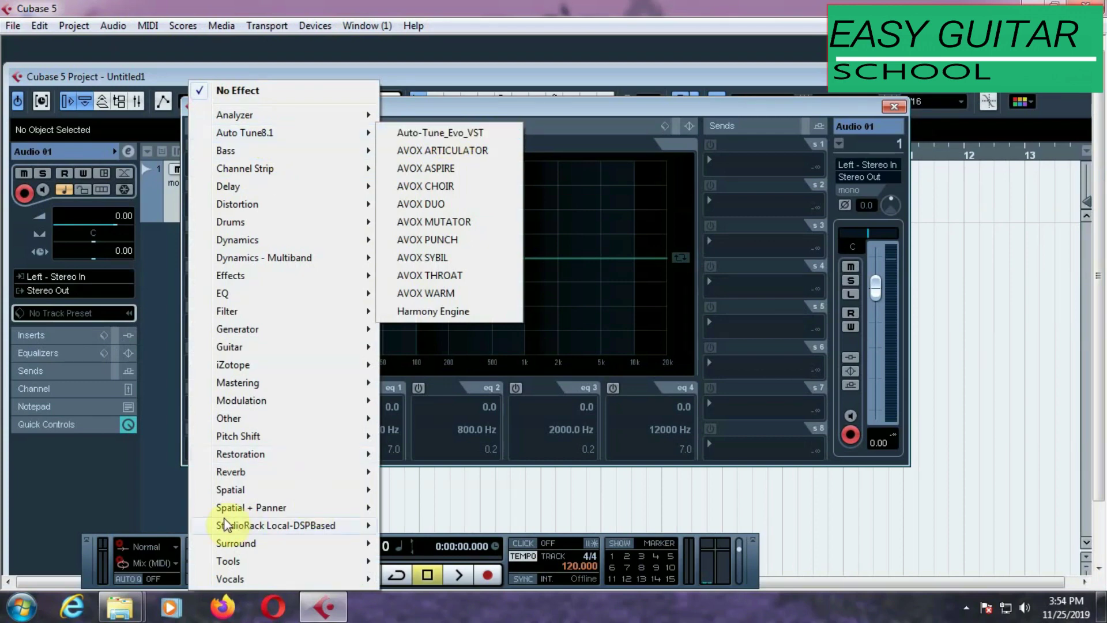
Place the Antares x86 Explorer window beside Cubase's Audio 01 channel settings
left_click(127, 613)
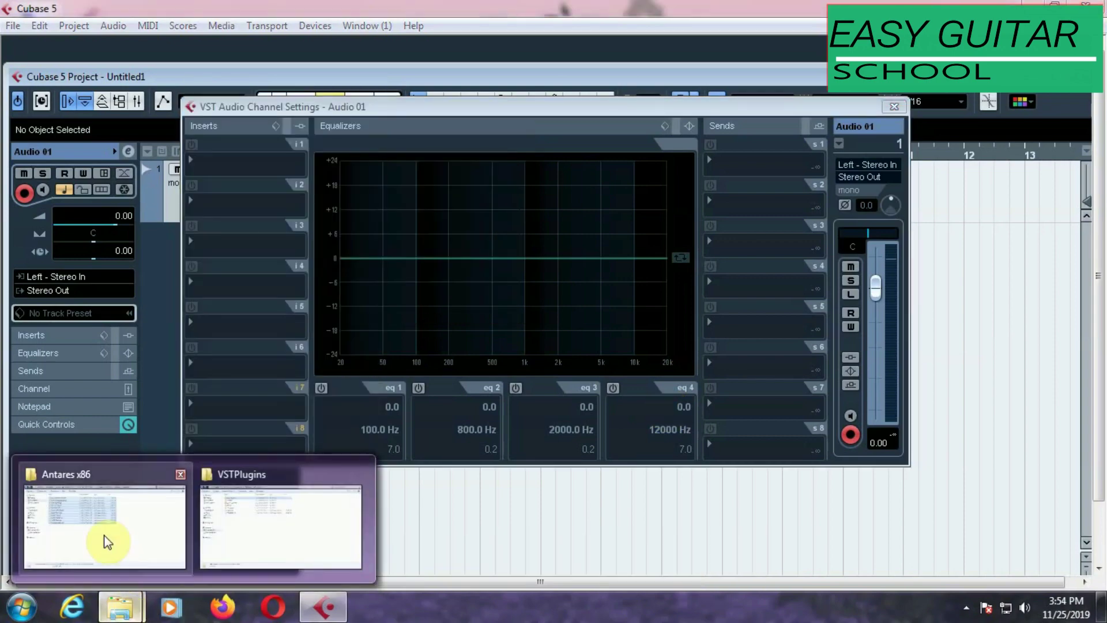
left_click(104, 541)
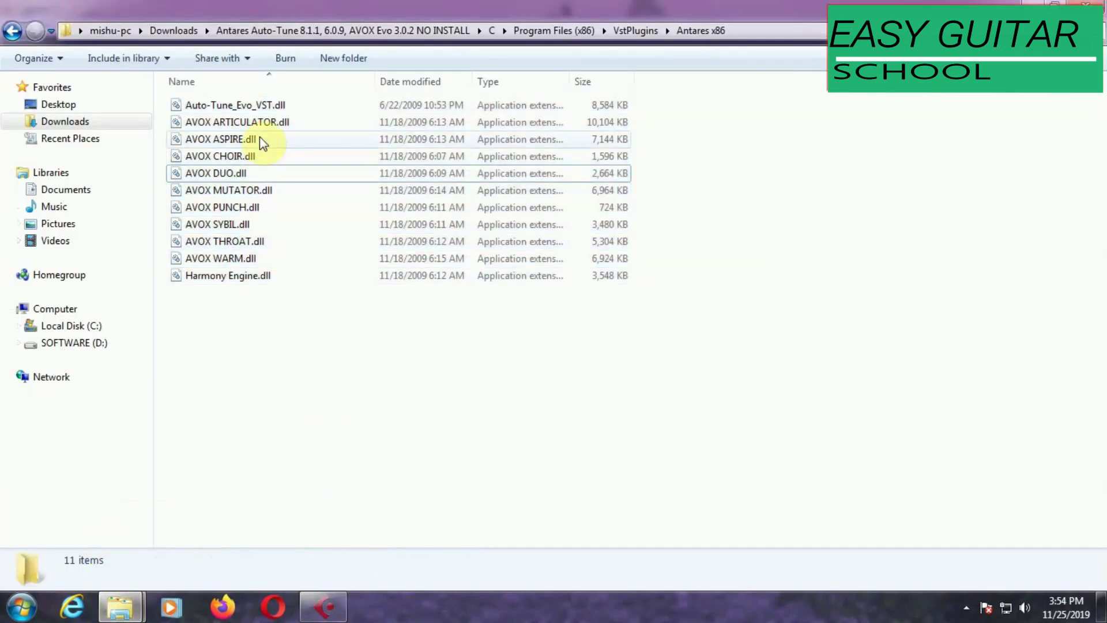
left_click(325, 608)
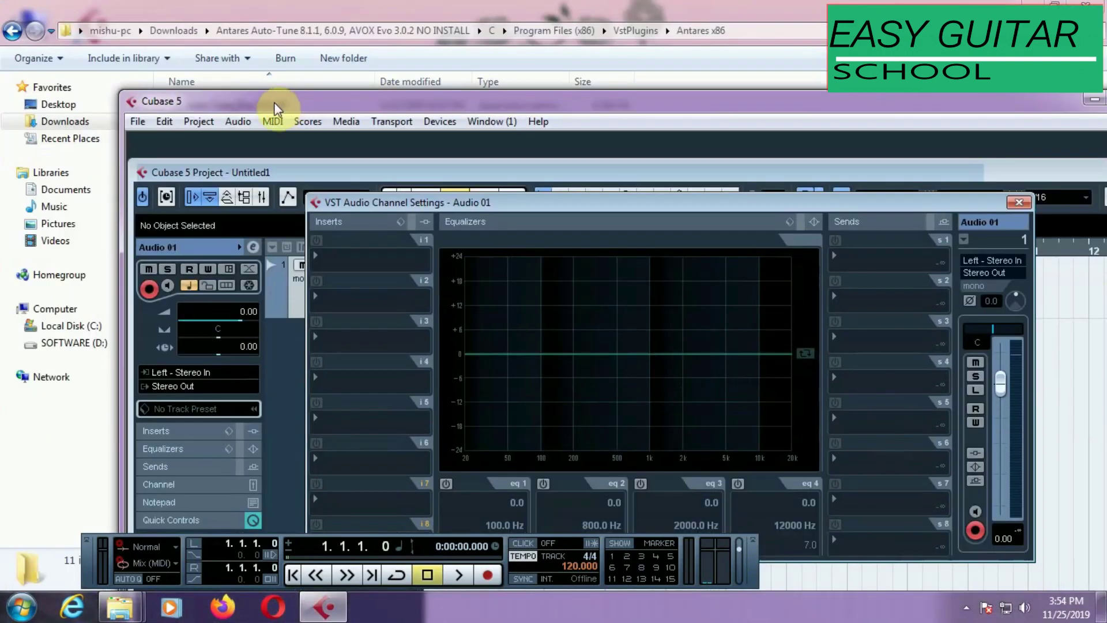
mouse_move(411, 148)
left_mouse_down()
mouse_move(572, 120)
mouse_move(648, 14)
left_mouse_up()
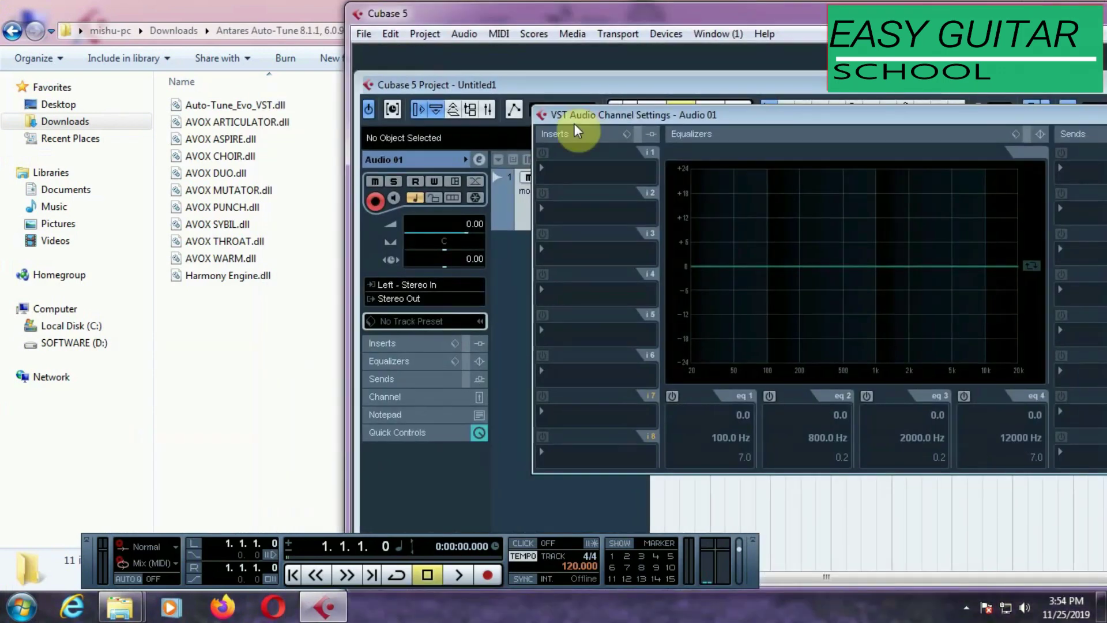
Load AVOX MUTATOR on Audio 01's first insert, close it and reopen the slot's effect list
left_click(600, 167)
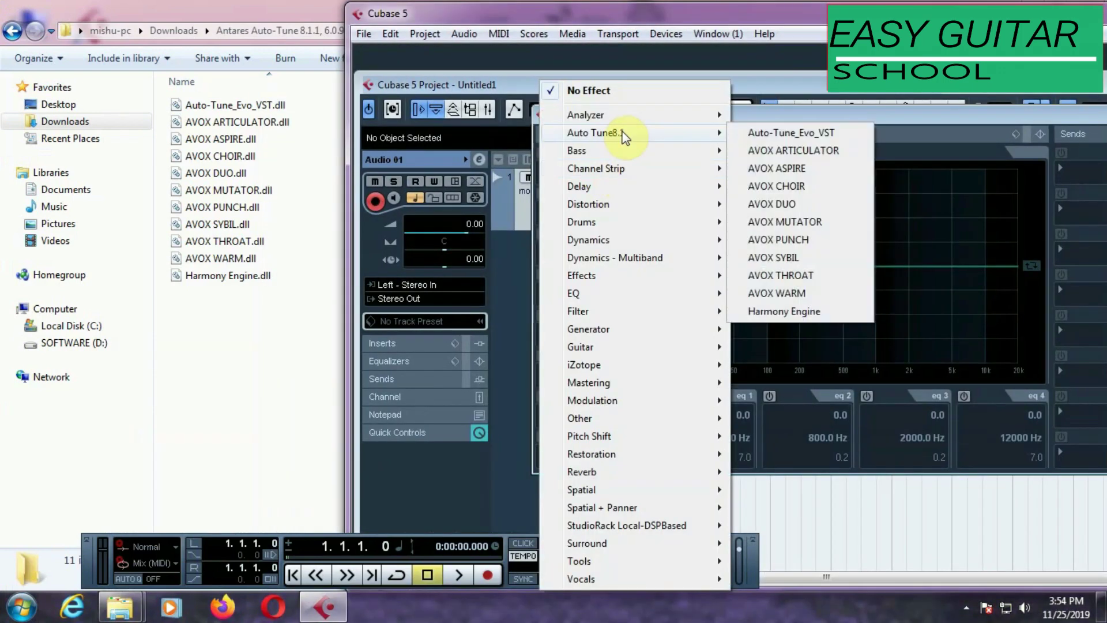
mouse_move(596, 133)
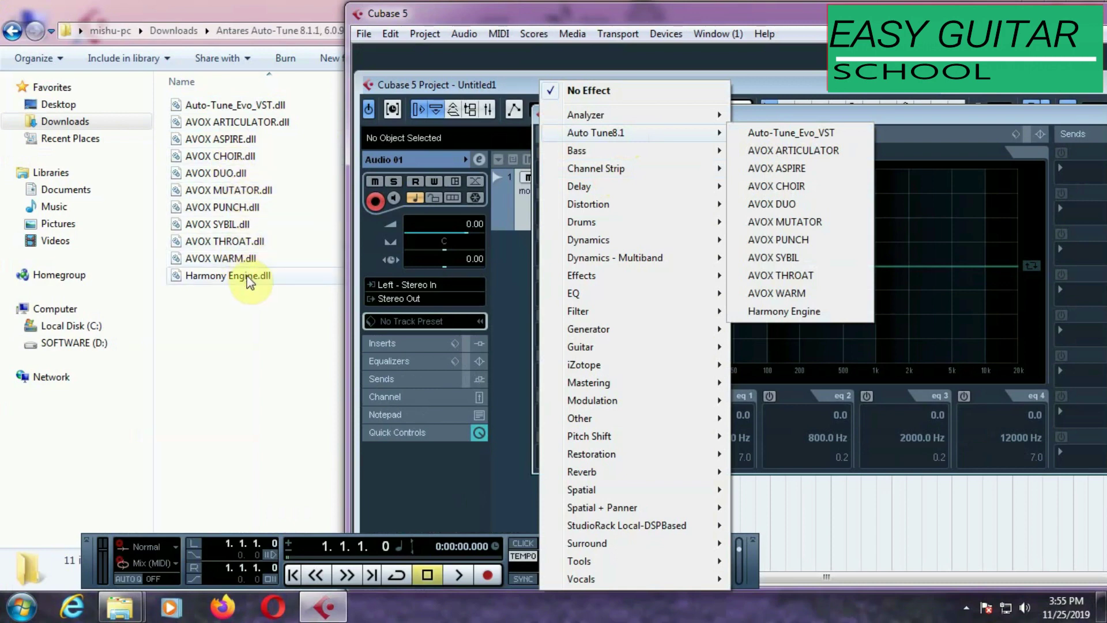
left_click(804, 221)
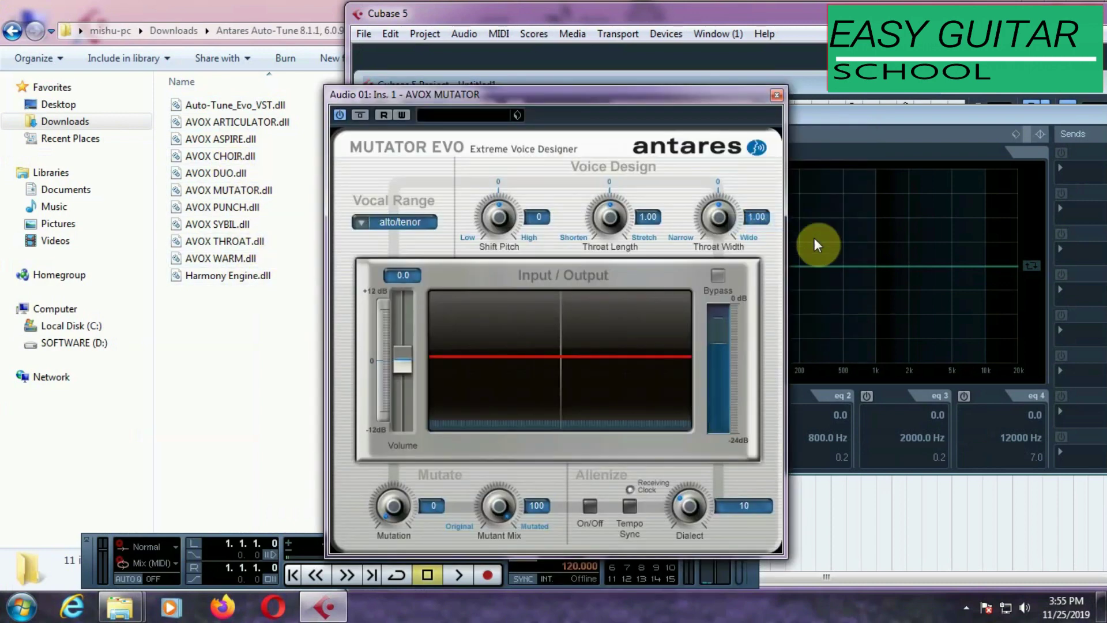
left_click(776, 98)
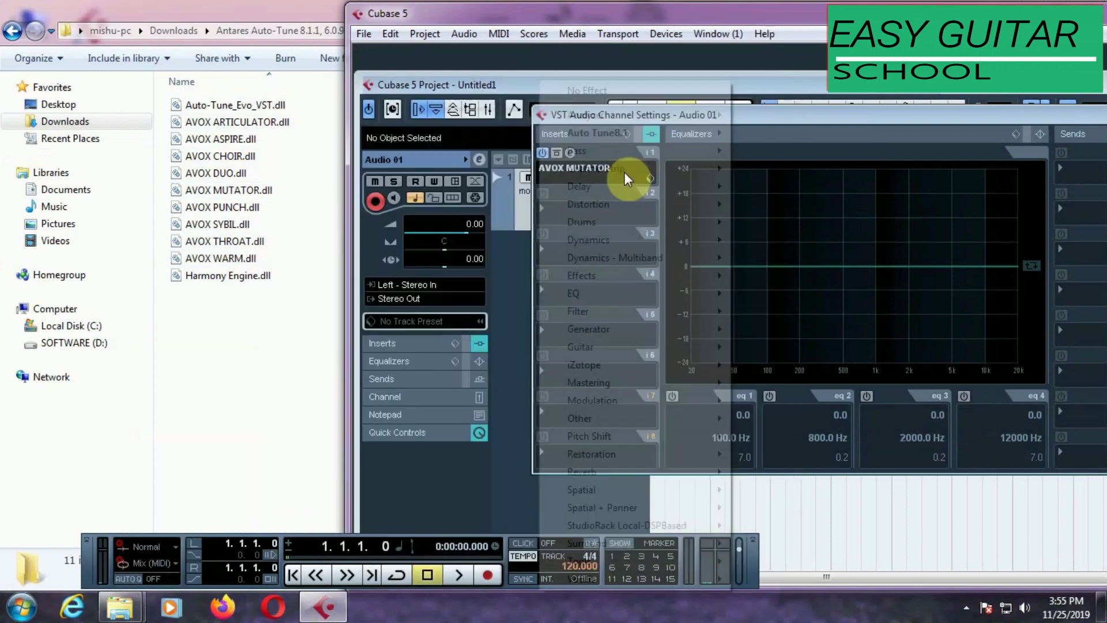
left_click(625, 172)
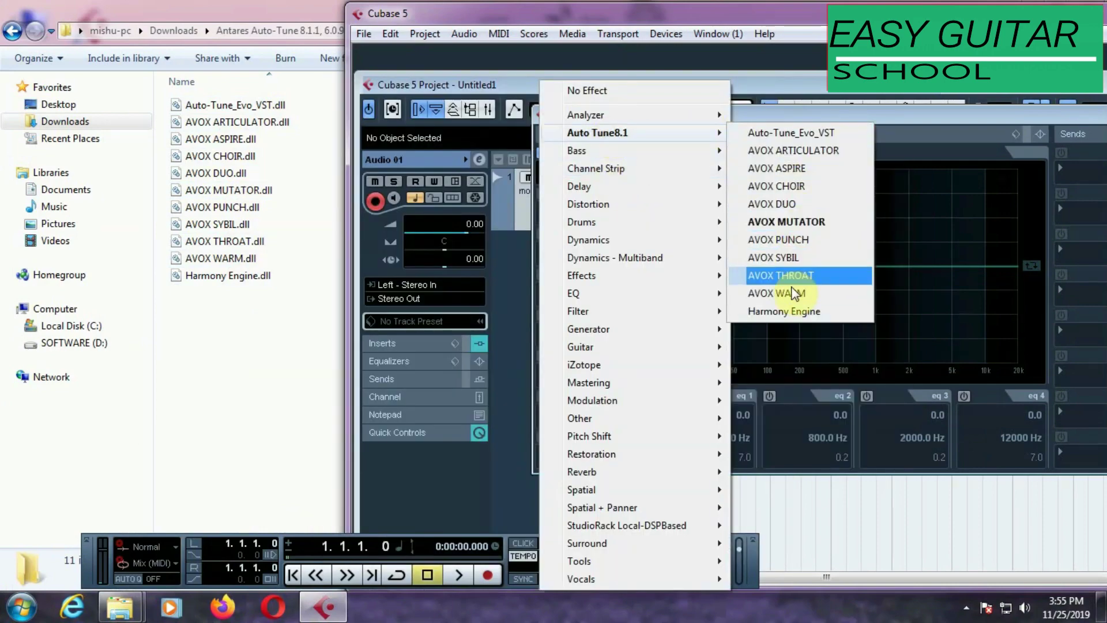
Load Auto-Tune Evo, set its Key to F#, then bring up the Auto Tune8.1 insert list again
left_click(813, 130)
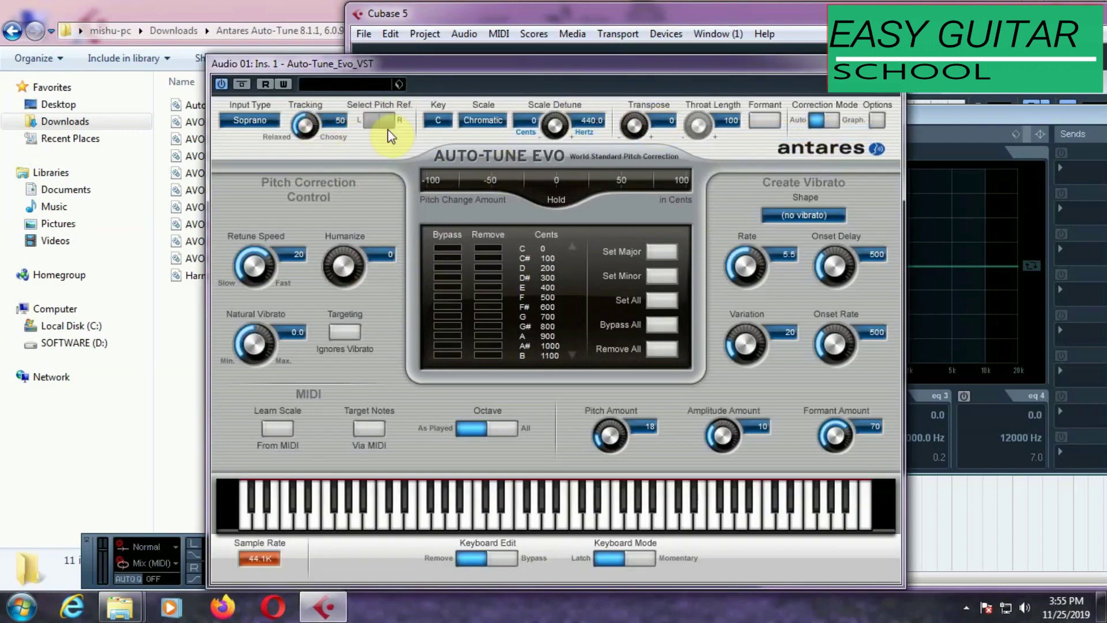
left_click(362, 87)
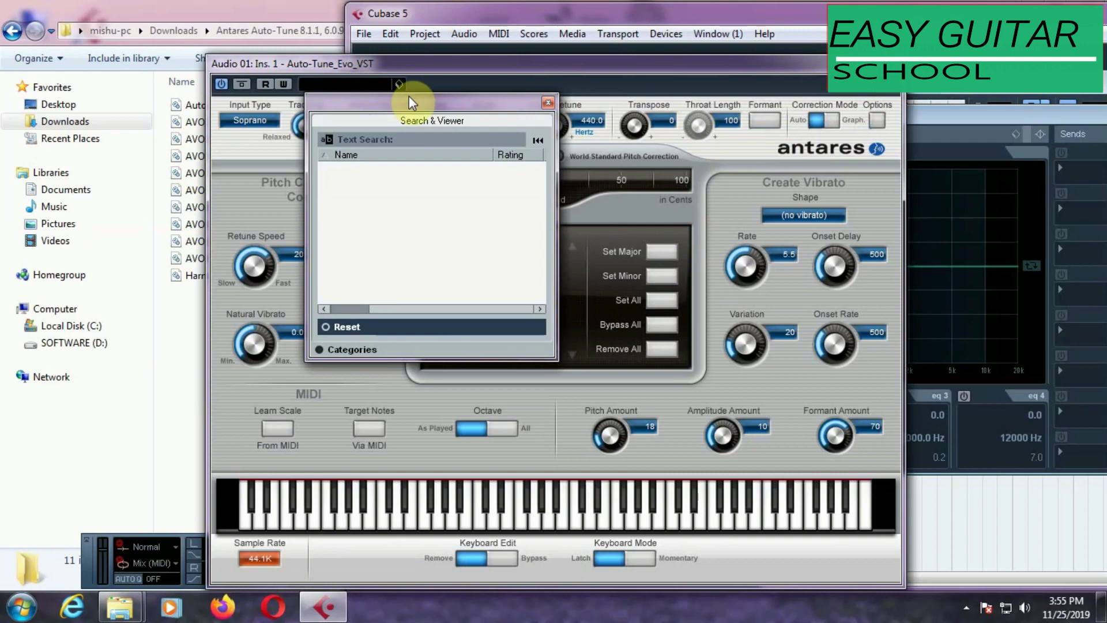
left_click(547, 102)
left_click(439, 121)
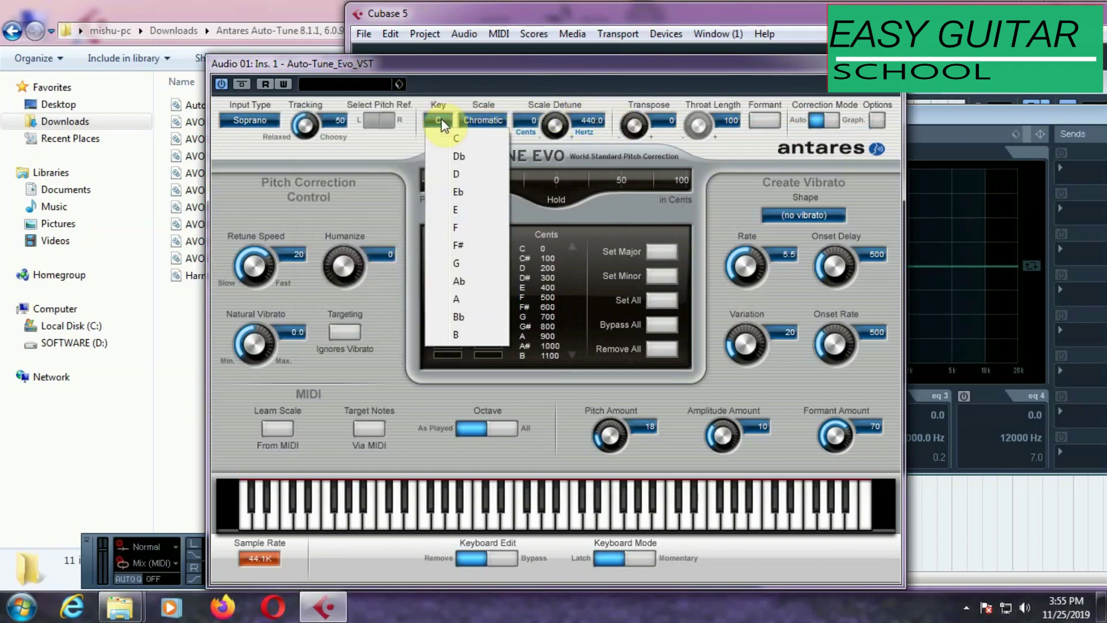
left_click(465, 254)
left_click(489, 123)
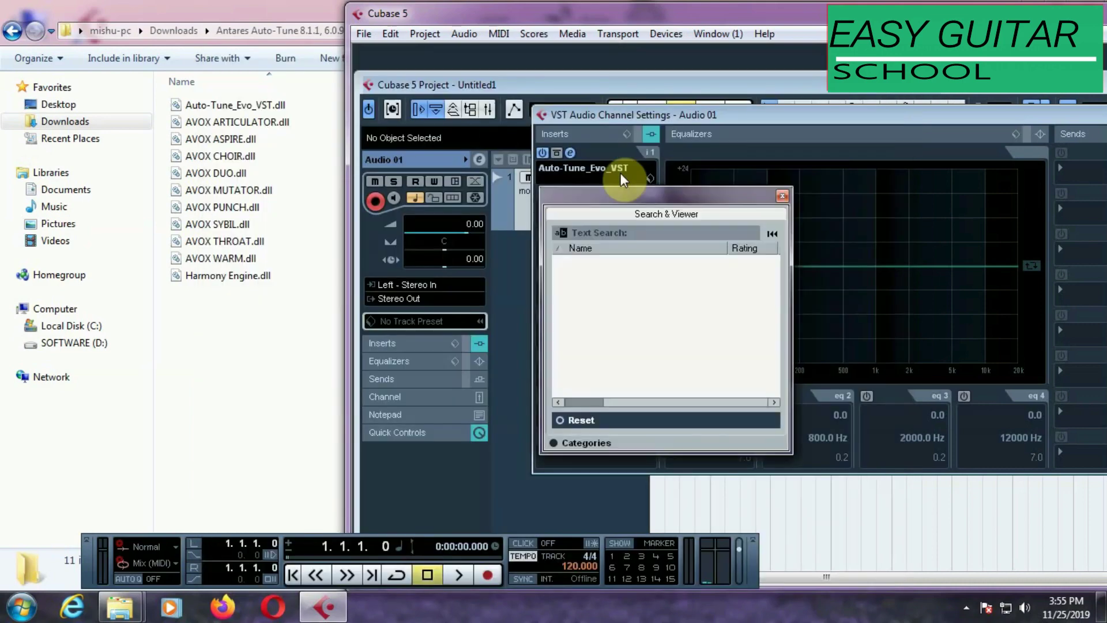
left_click(613, 167)
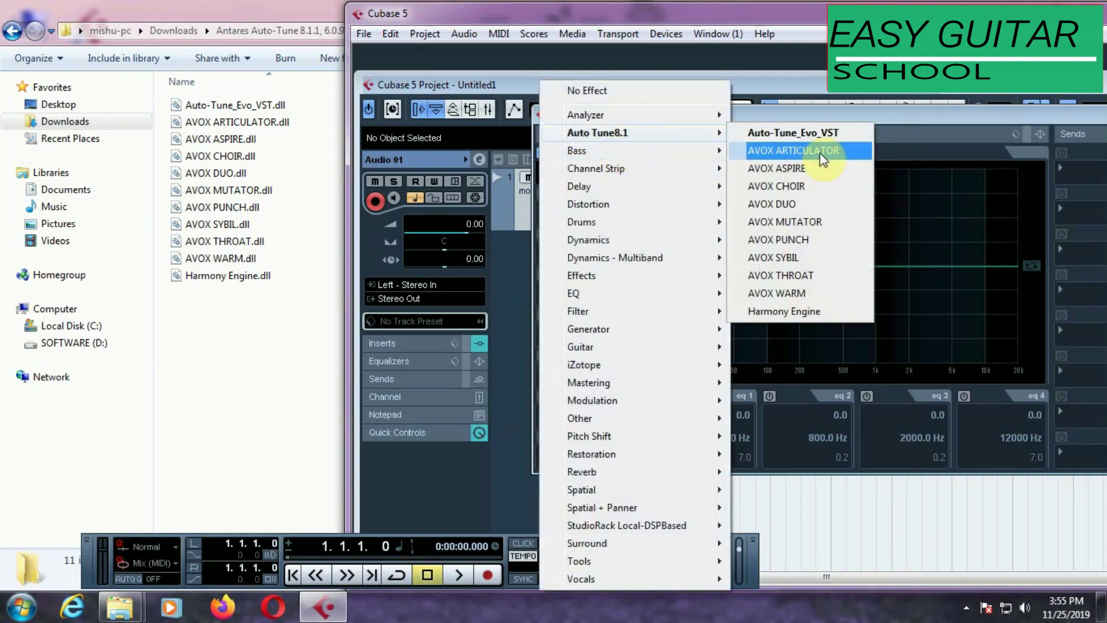
mouse_move(597, 133)
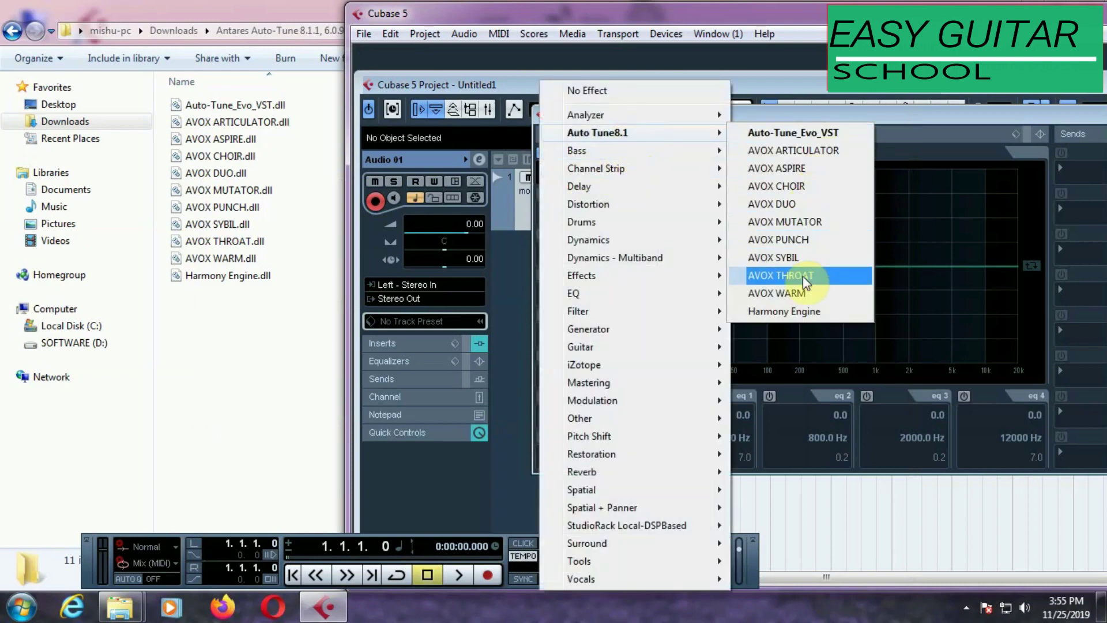
Load AVOX CHOIR into insert slot 1 on Audio 01, discarding the earlier Auto-Tune changes, then dismiss its window
left_click(800, 186)
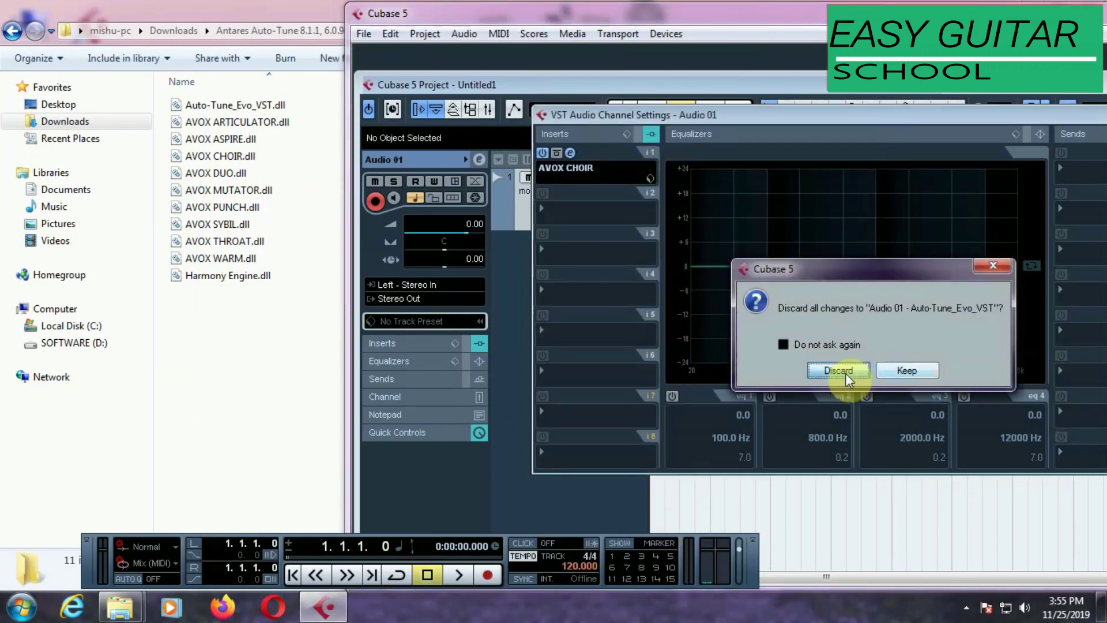
left_click(837, 370)
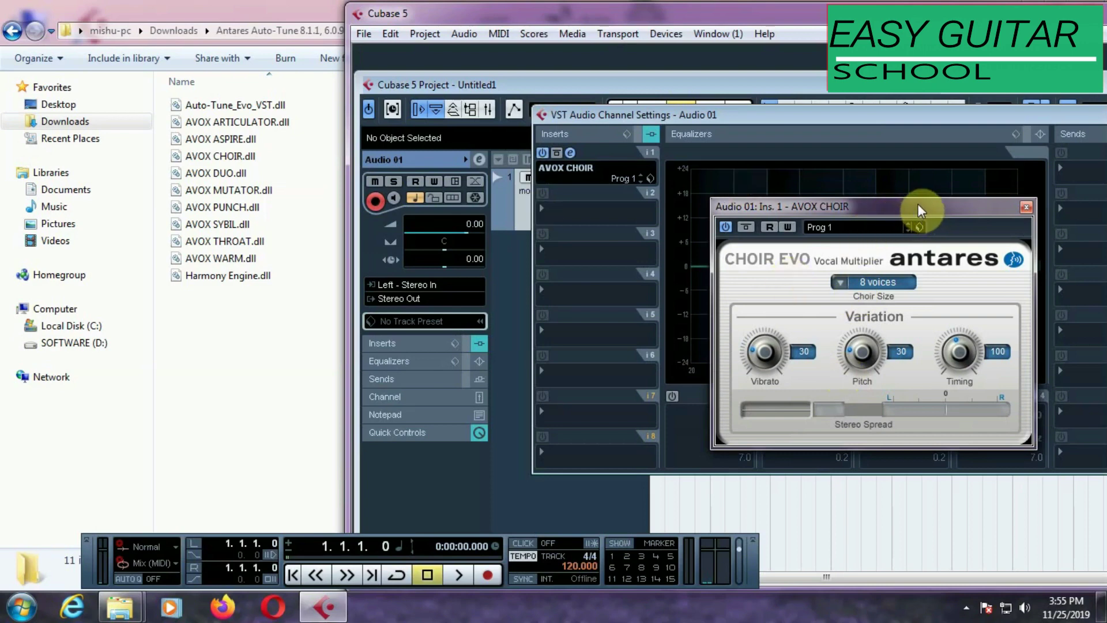
left_click_drag(918, 208, 826, 151)
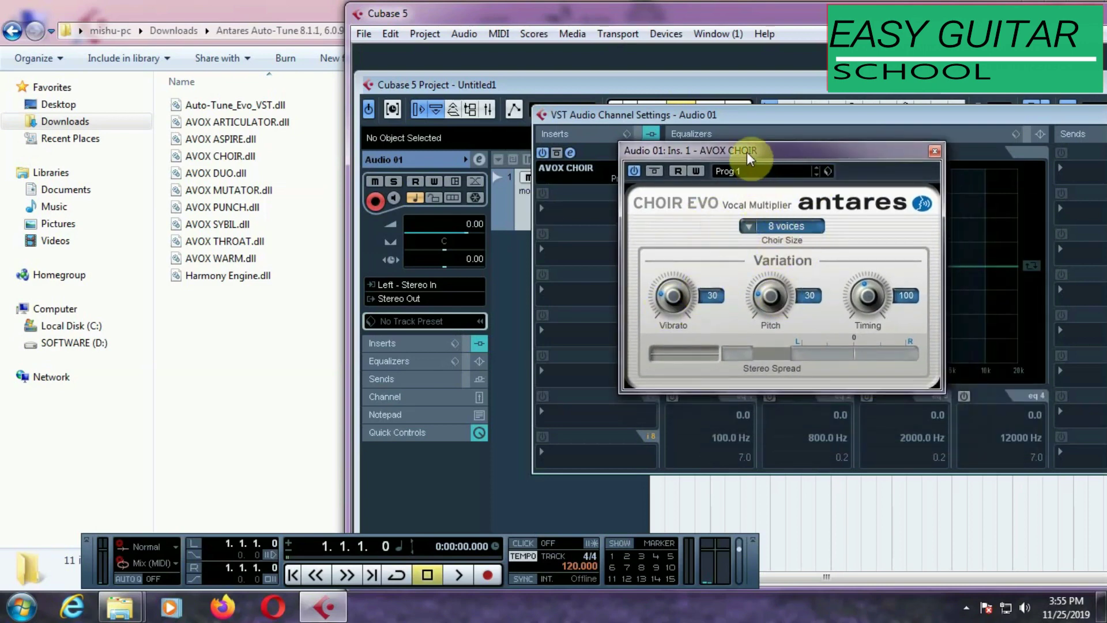
left_click(933, 152)
left_click(597, 204)
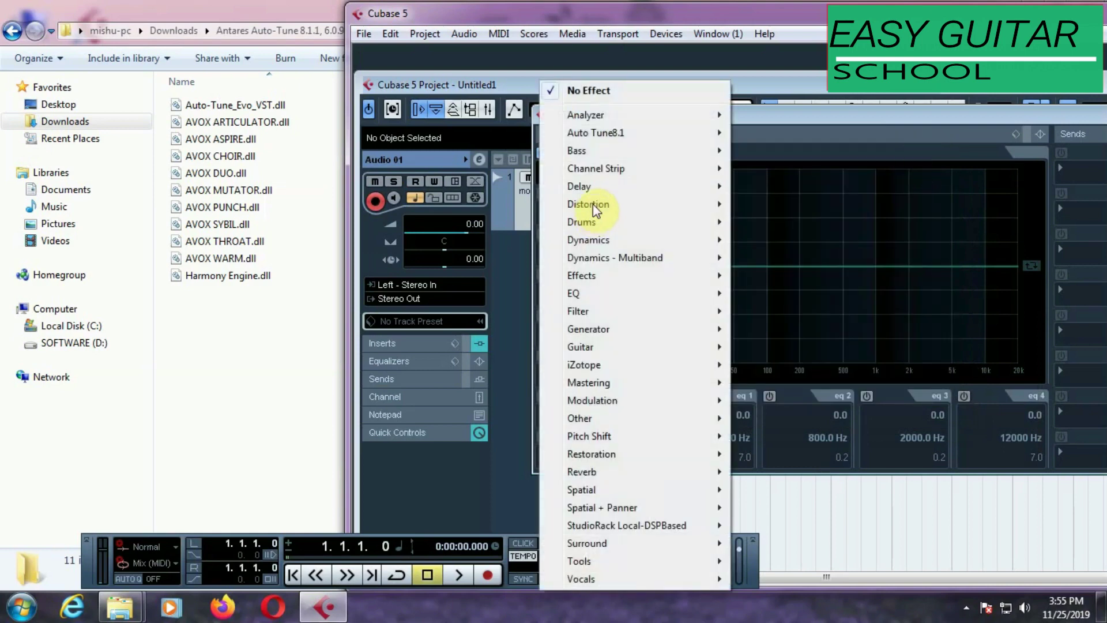
mouse_move(595, 133)
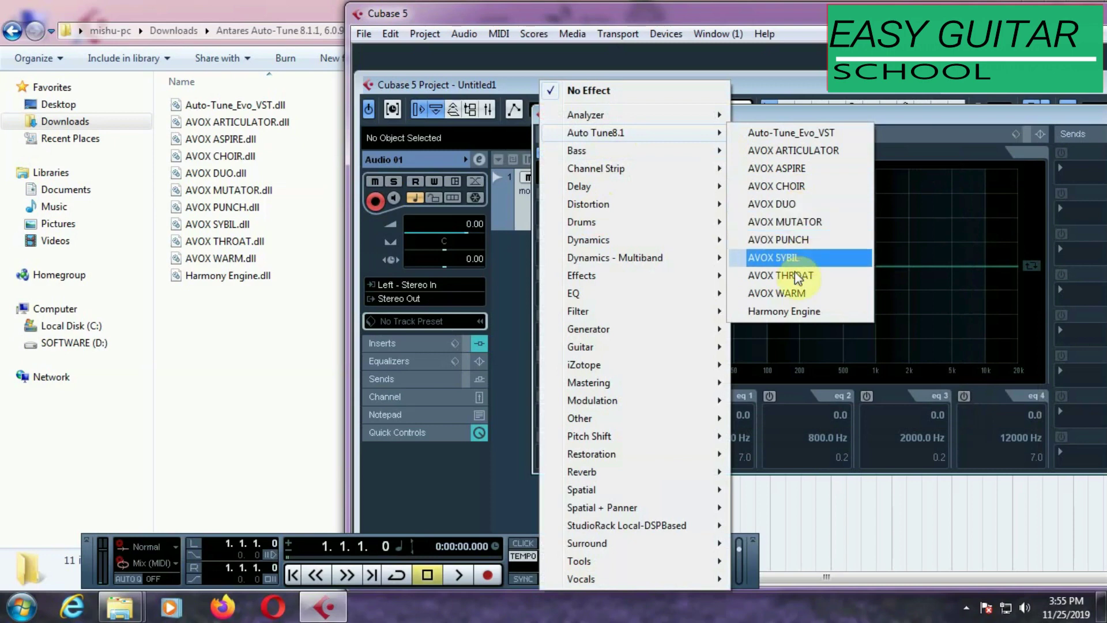
Load AVOX ASPIRE into insert slot 2 below AVOX CHOIR and dismiss its window
left_click(816, 171)
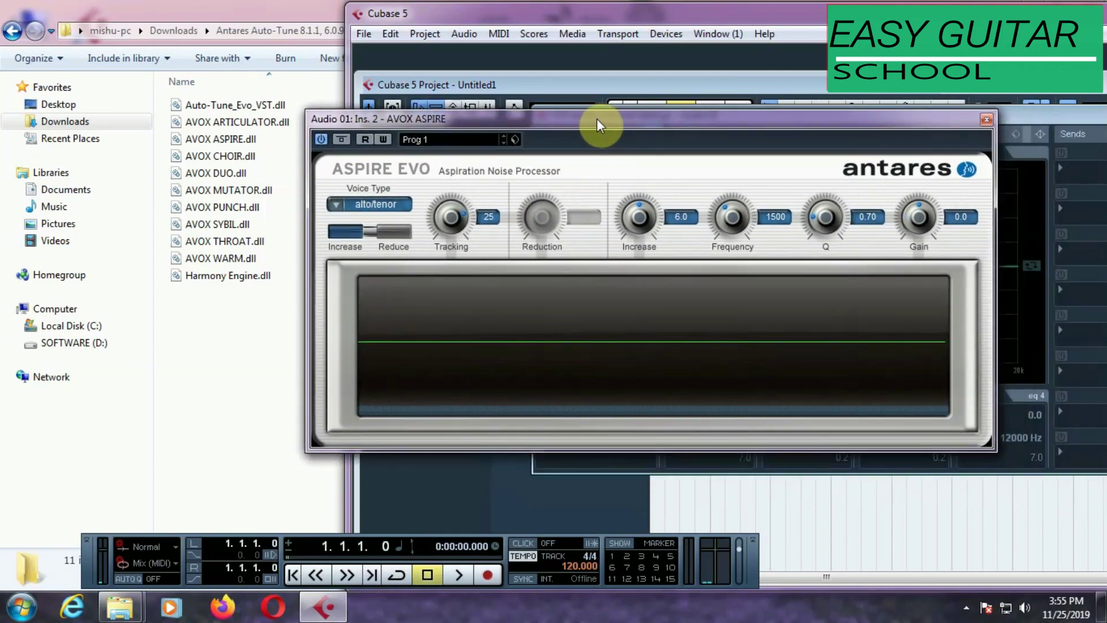
left_click_drag(813, 173, 500, 120)
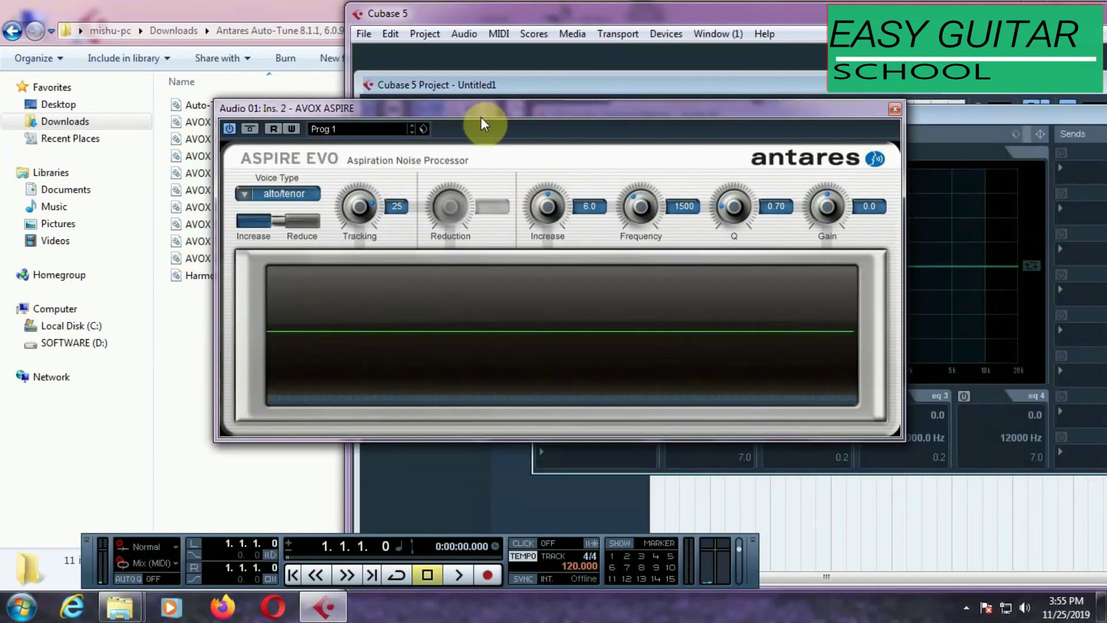
left_click(894, 111)
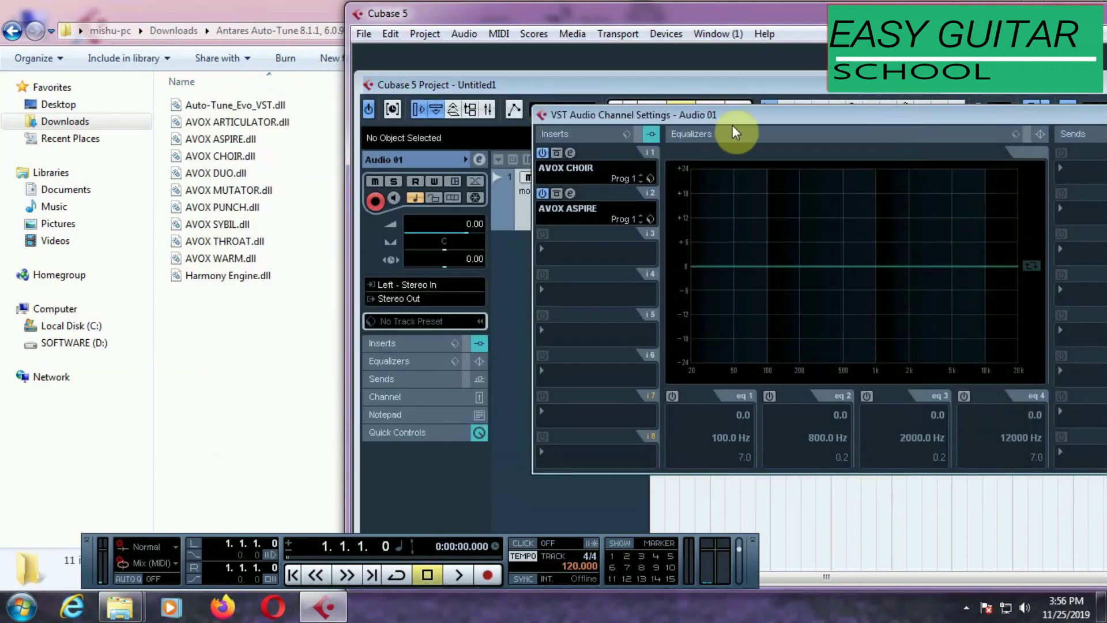
left_click_drag(723, 111, 546, 111)
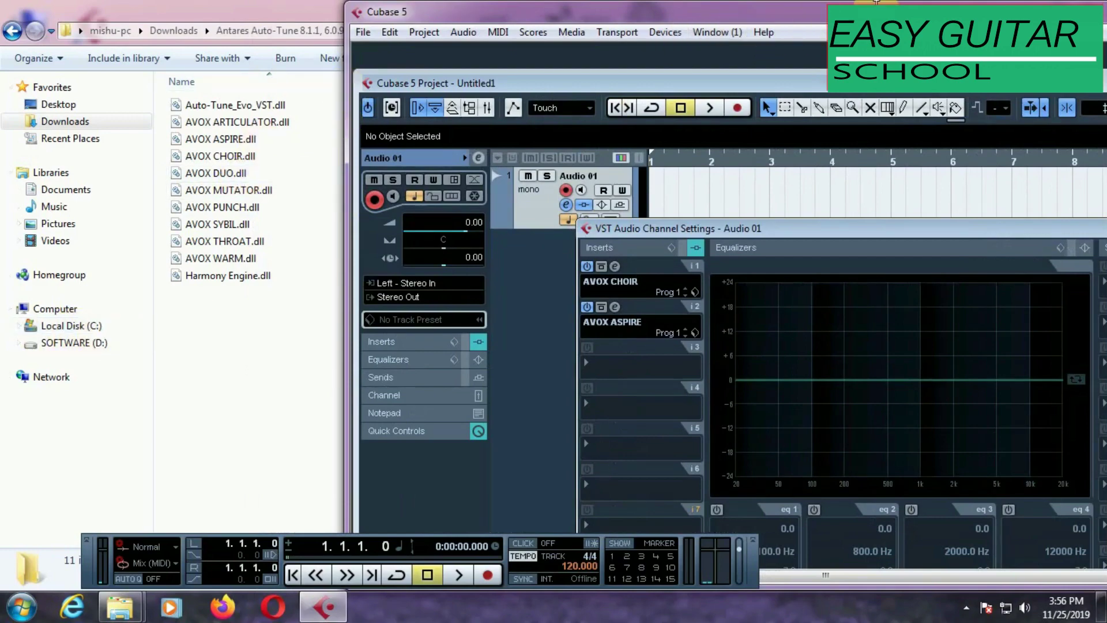
Maximize the Cubase window and move the channel settings window to the top
left_click_drag(761, 20, 538, 27)
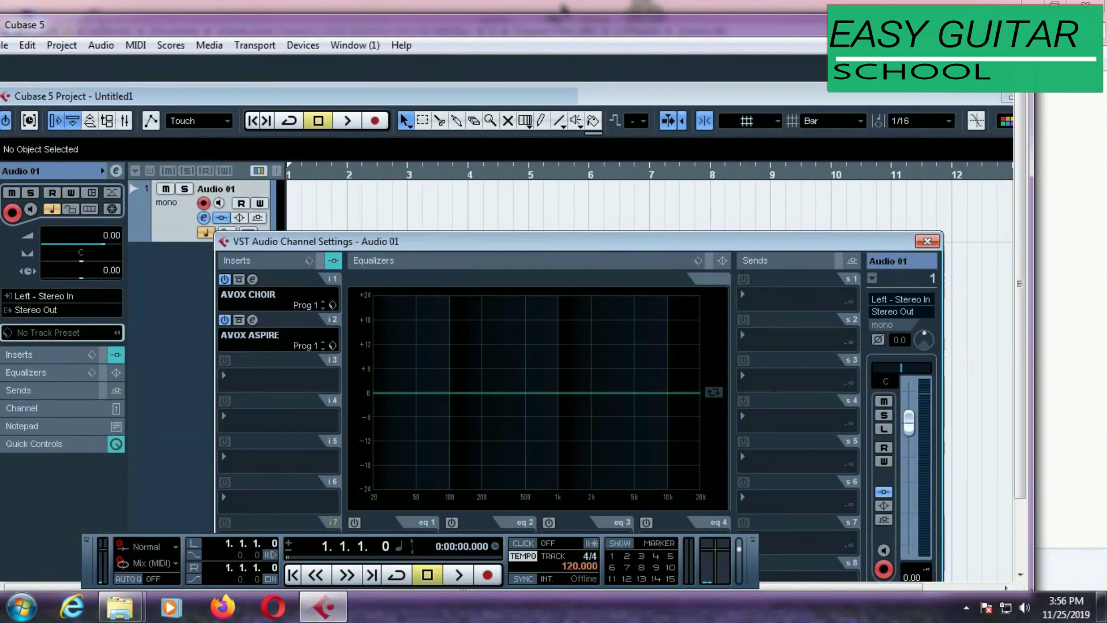
double_click(538, 25)
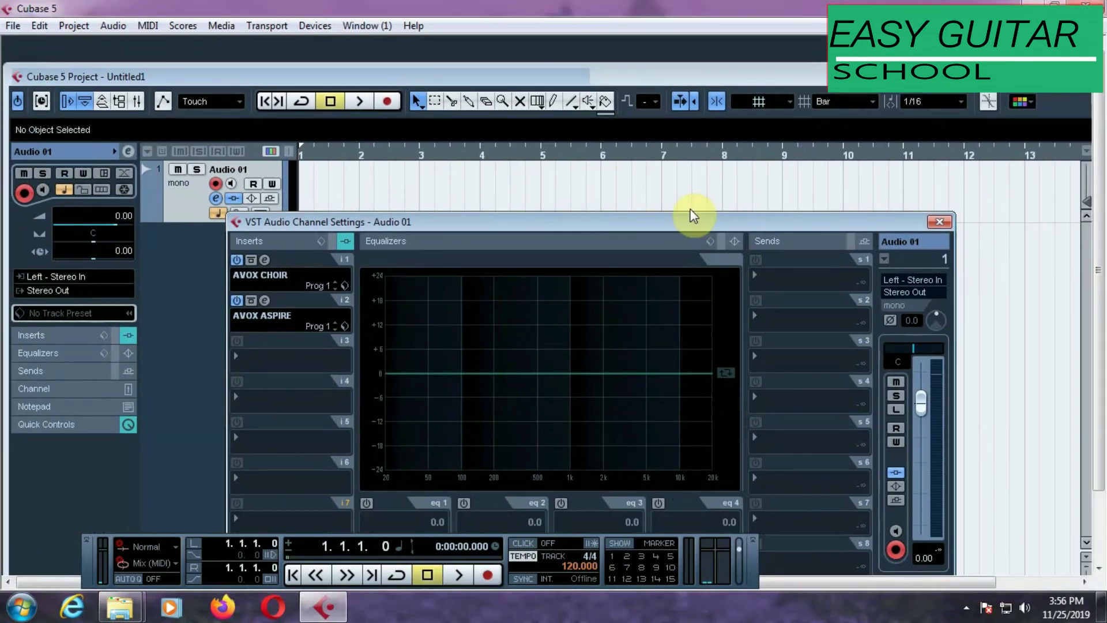
left_click_drag(692, 215, 753, 83)
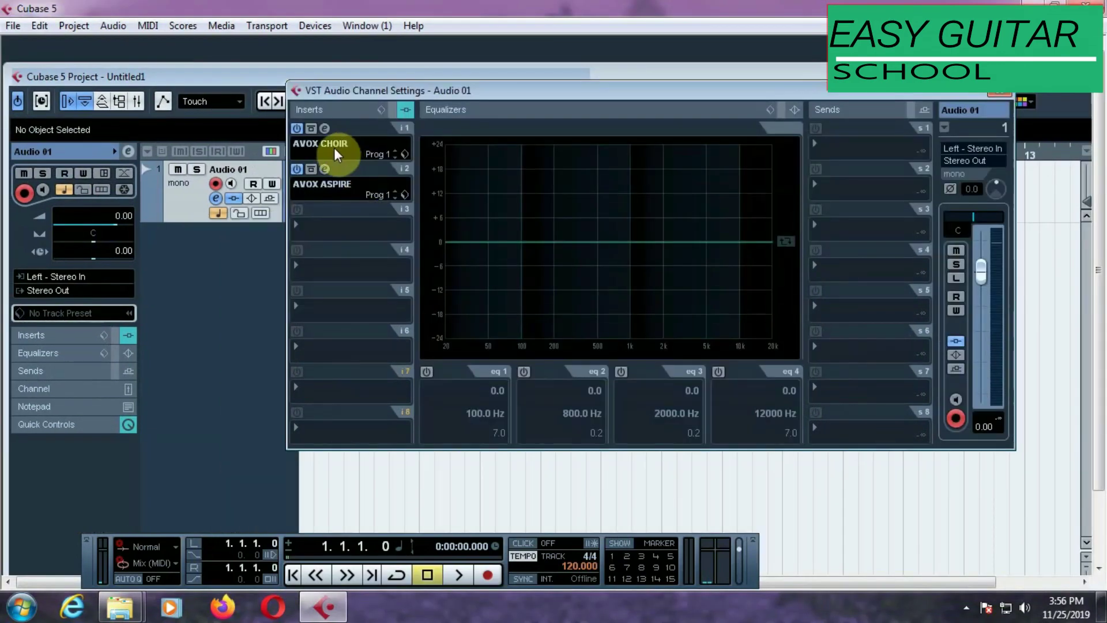
Load AVOX THROAT into insert slot 3 on Audio 01 and dismiss its window
left_click(351, 228)
mouse_move(350, 132)
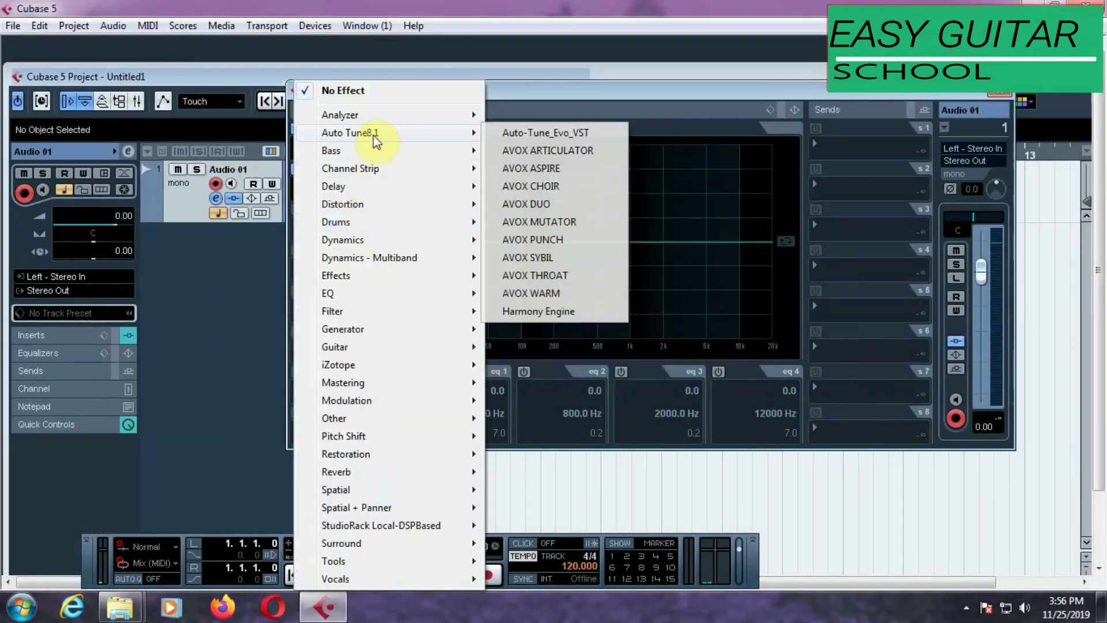
left_click(564, 275)
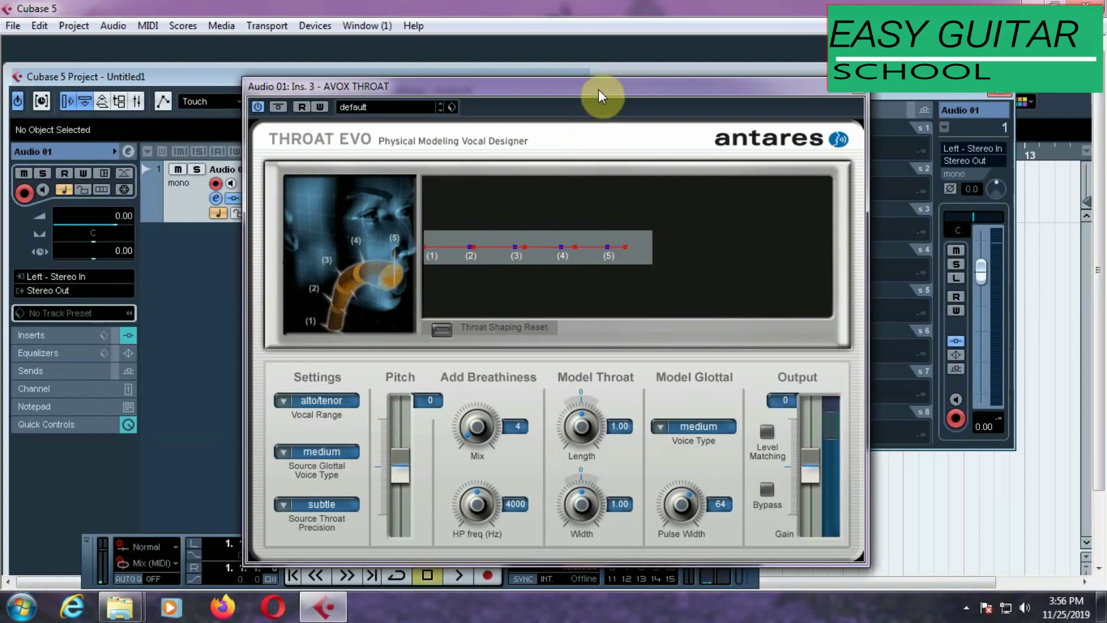
left_click_drag(607, 88, 675, 33)
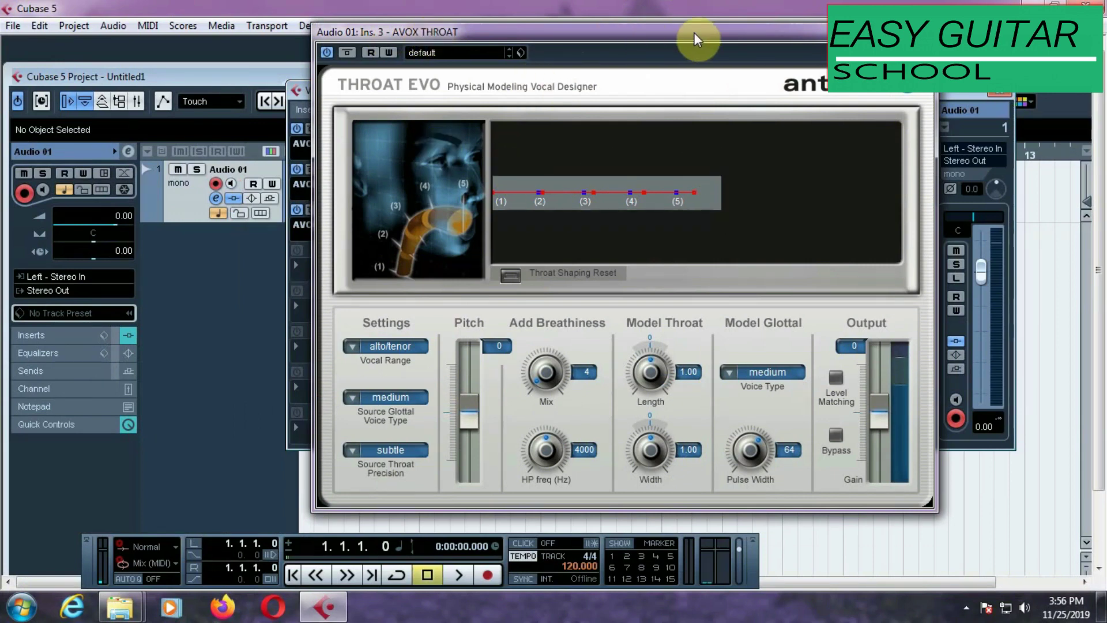
left_click(928, 32)
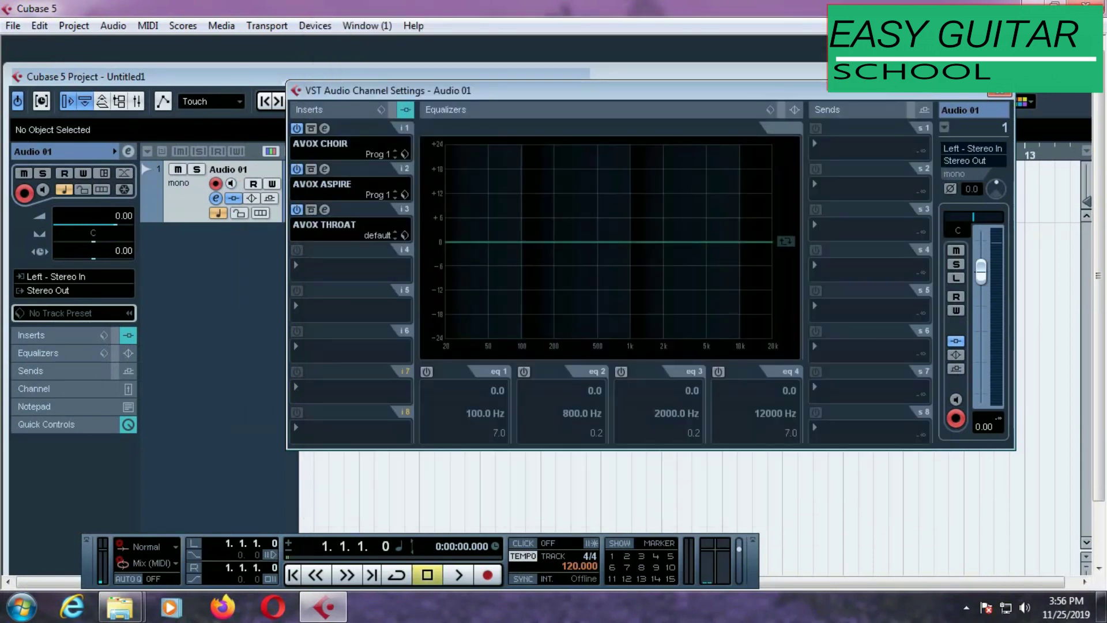
Close the channel settings and the Untitled1 project with Don't Save, leaving Cubase empty
left_click(995, 90)
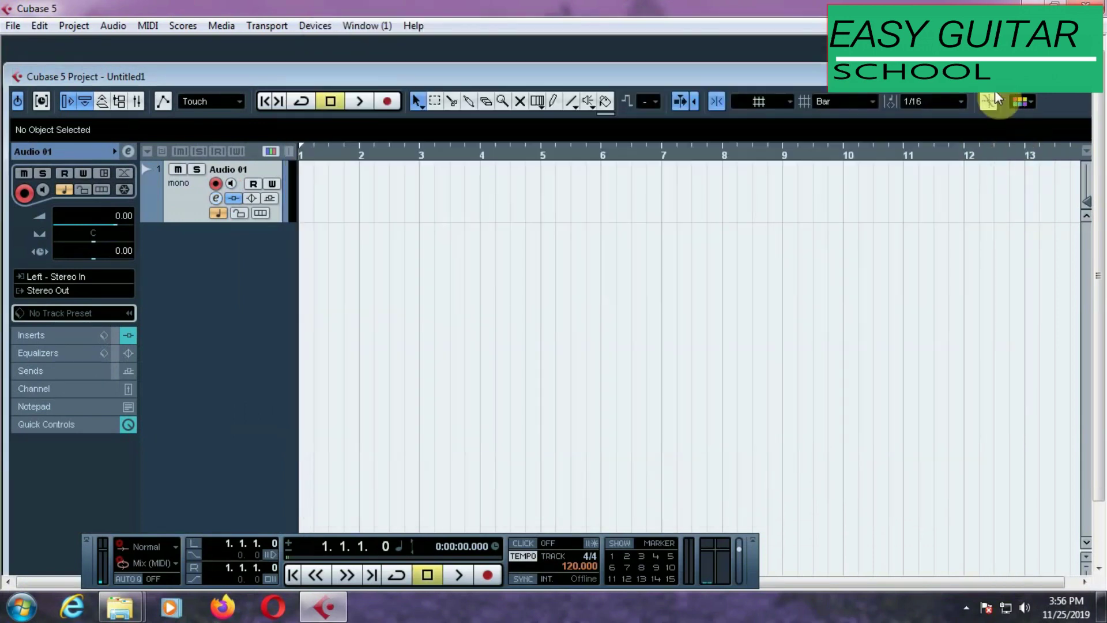
left_click_drag(995, 76, 895, 60)
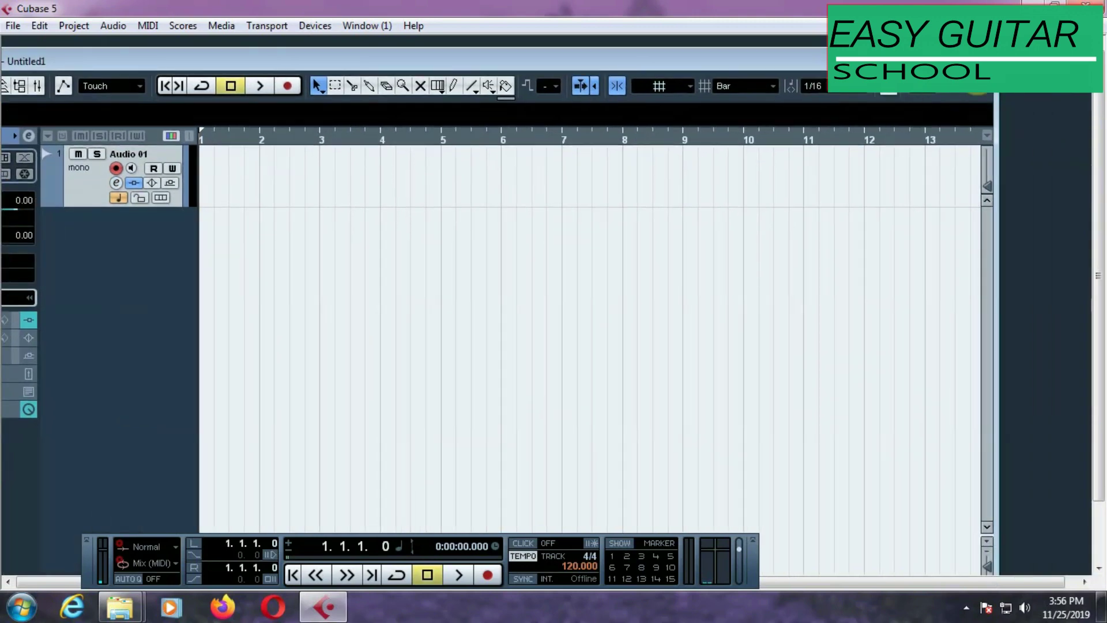
left_click(983, 62)
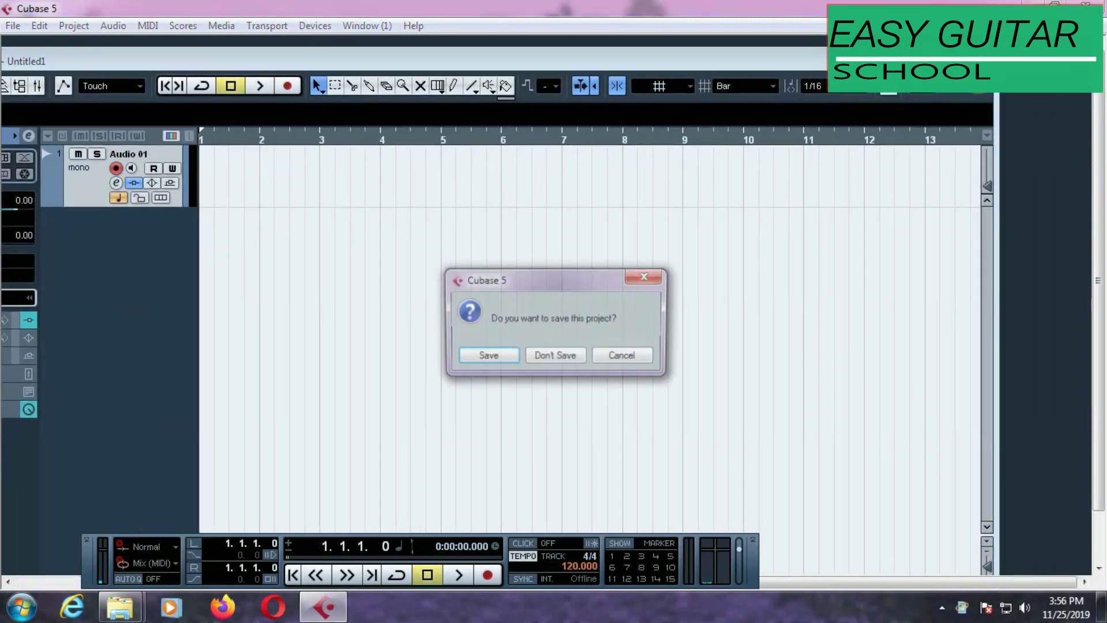
left_click(559, 356)
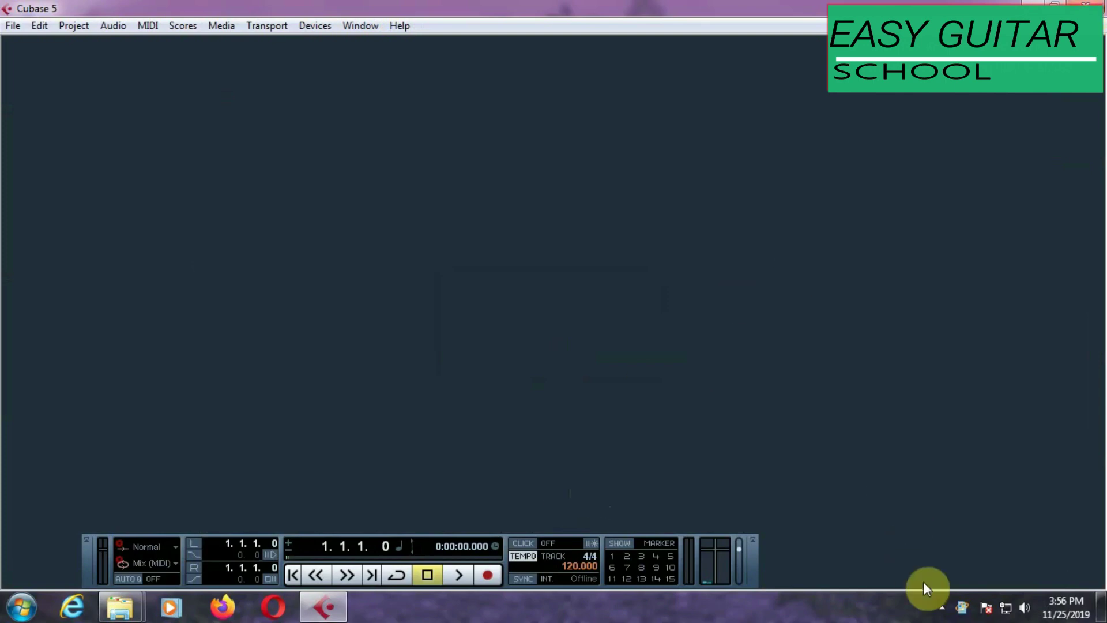
left_click(942, 609)
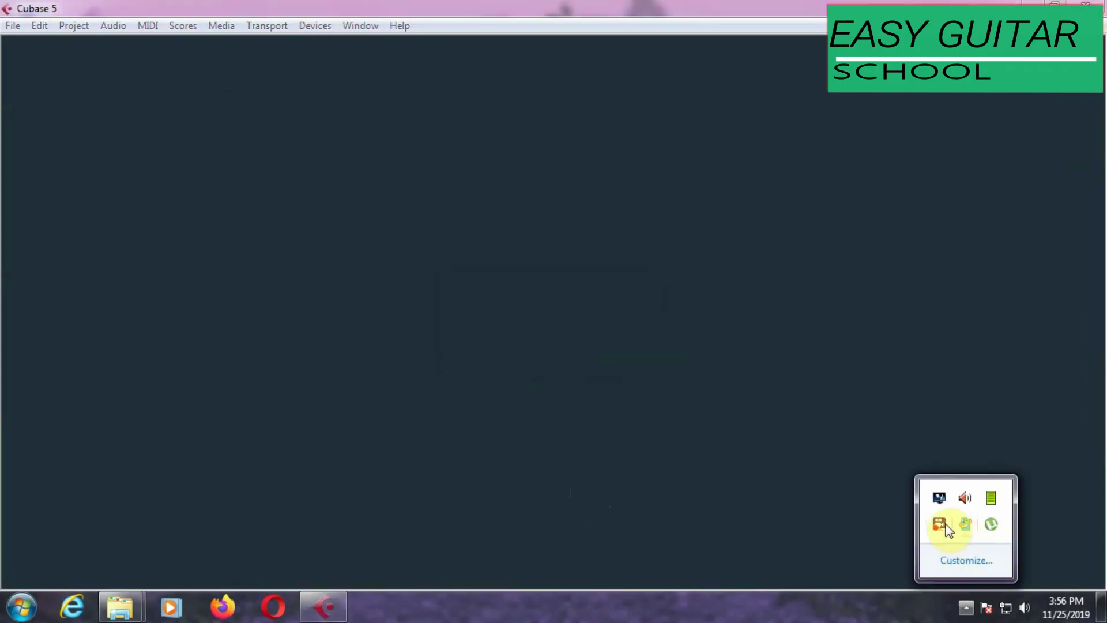